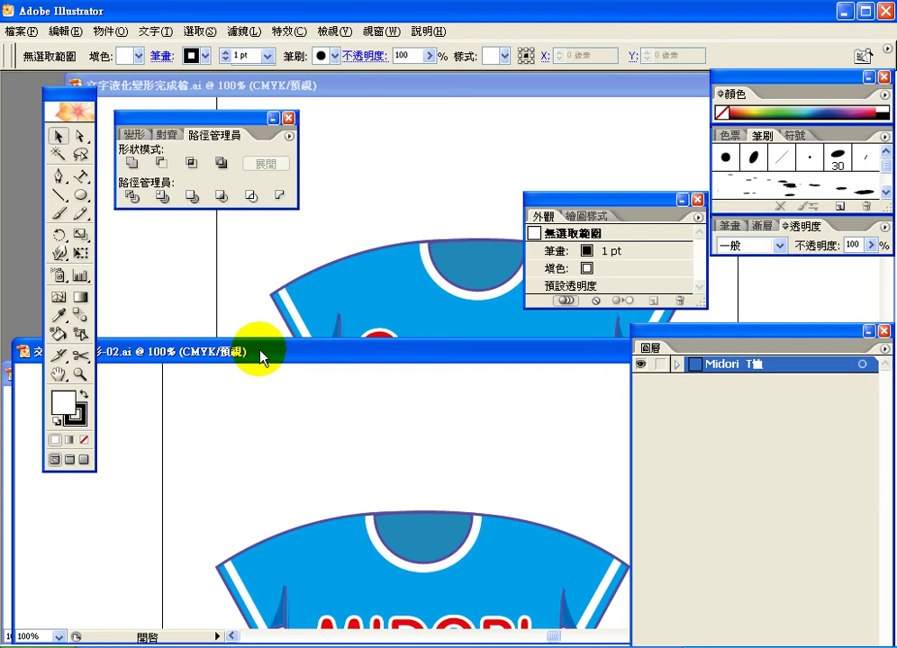
# Step: Bring the document ending in -01.ai to the front, look over its blank T-shirt with the bear, and close it
pyautogui.moveTo(259, 363); pyautogui.dragTo(287, 177)
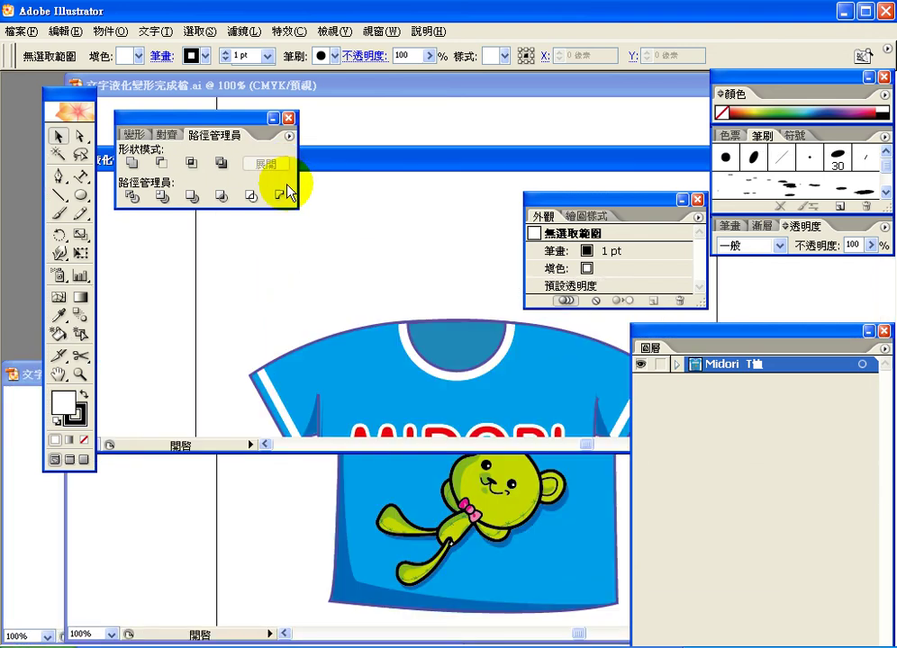
pyautogui.doubleClick(19, 376)
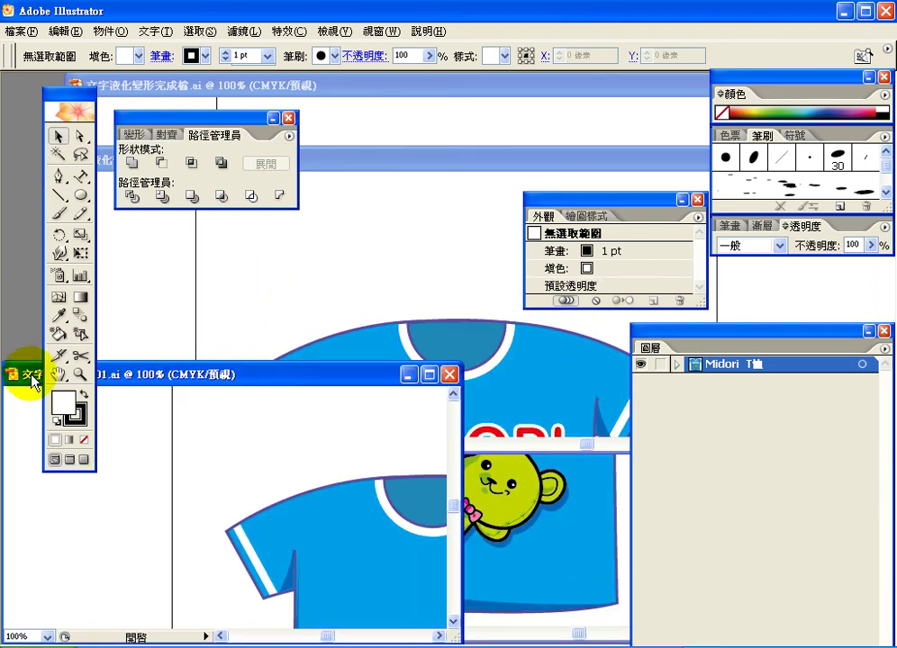
pyautogui.moveTo(216, 374); pyautogui.dragTo(247, 239)
pyautogui.moveTo(482, 370)
pyautogui.mouseDown()
pyautogui.moveTo(485, 386)
pyautogui.moveTo(484, 378)
pyautogui.mouseUp()
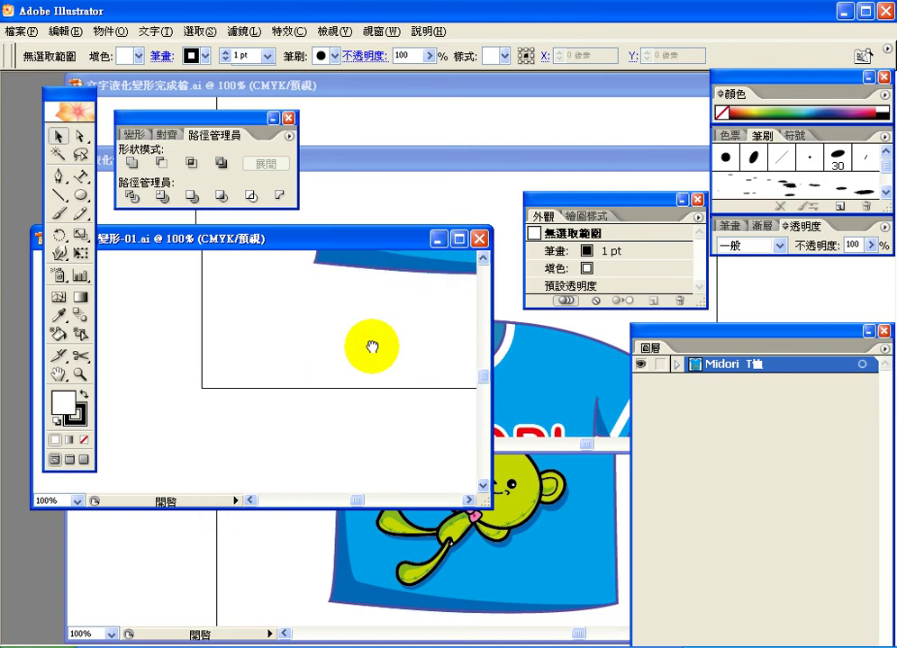
pyautogui.moveTo(370, 347); pyautogui.dragTo(190, 476)
pyautogui.moveTo(235, 406); pyautogui.dragTo(245, 448)
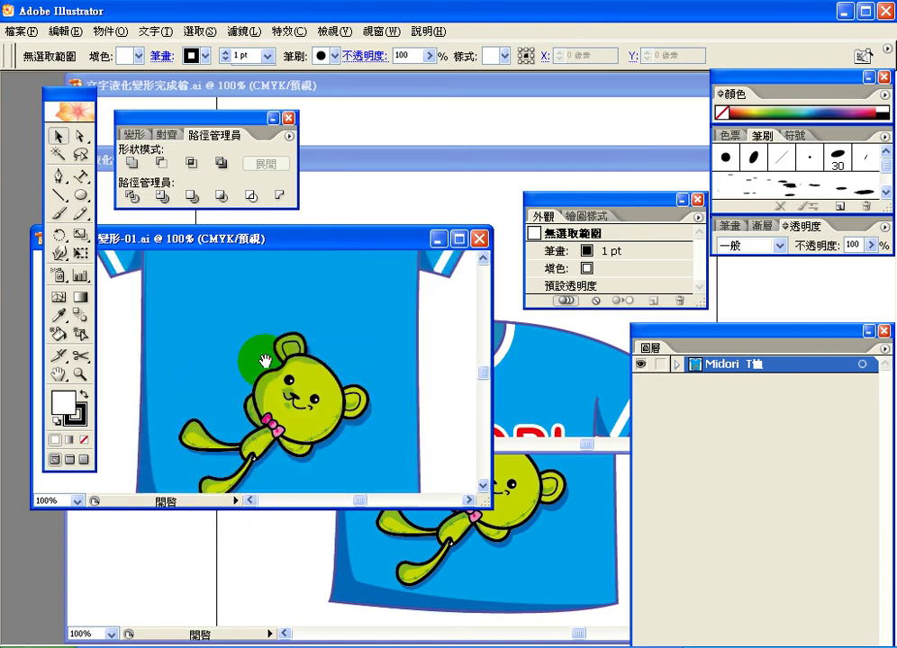
pyautogui.moveTo(254, 306); pyautogui.dragTo(250, 420)
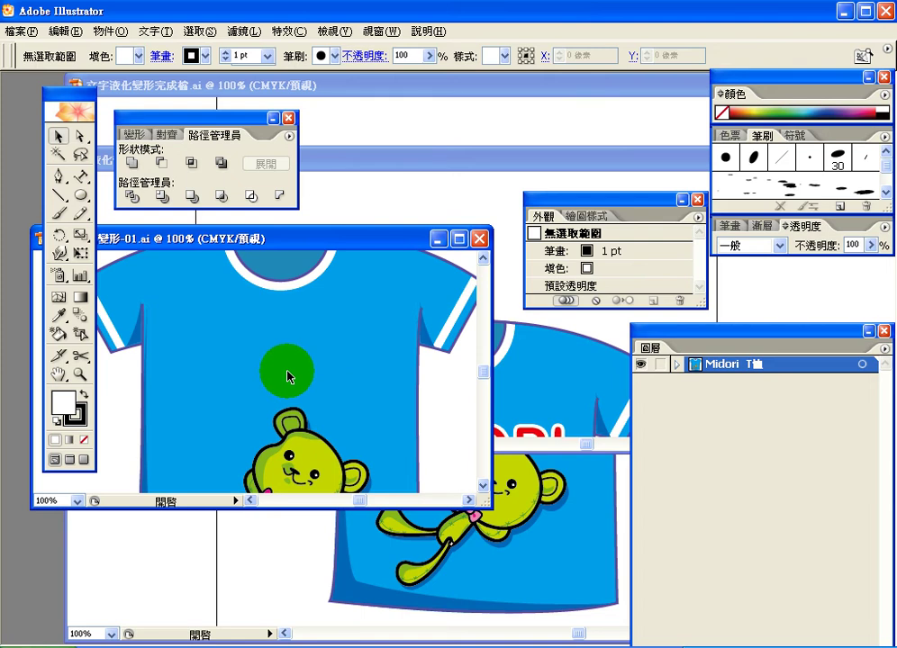
pyautogui.click(480, 240)
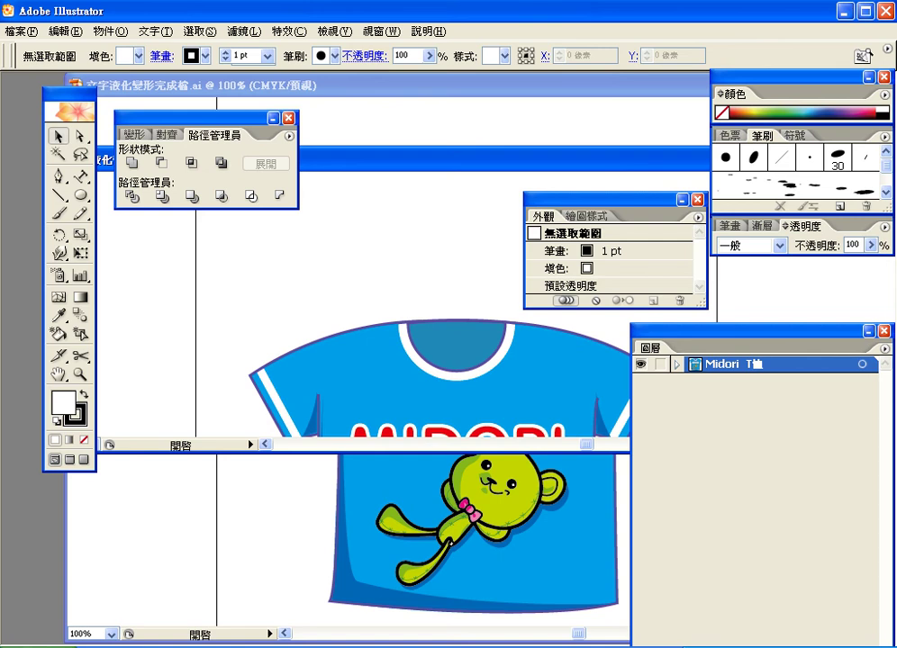
# Step: Enlarge the document ending in -02.ai and examine the MIDORI letter group and its compound paths in the layer structure
pyautogui.moveTo(418, 451); pyautogui.dragTo(419, 622)
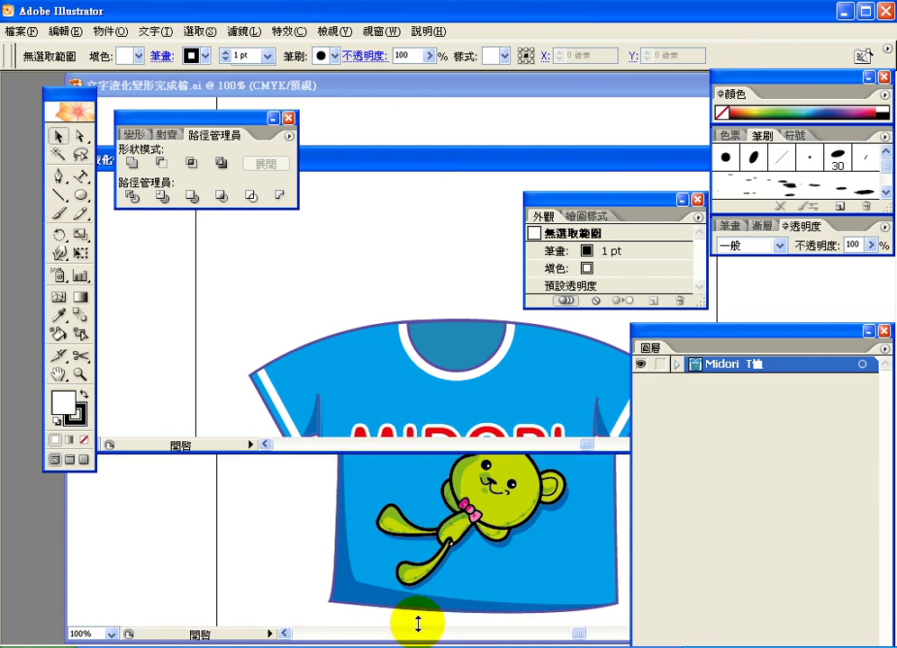
pyautogui.click(383, 441)
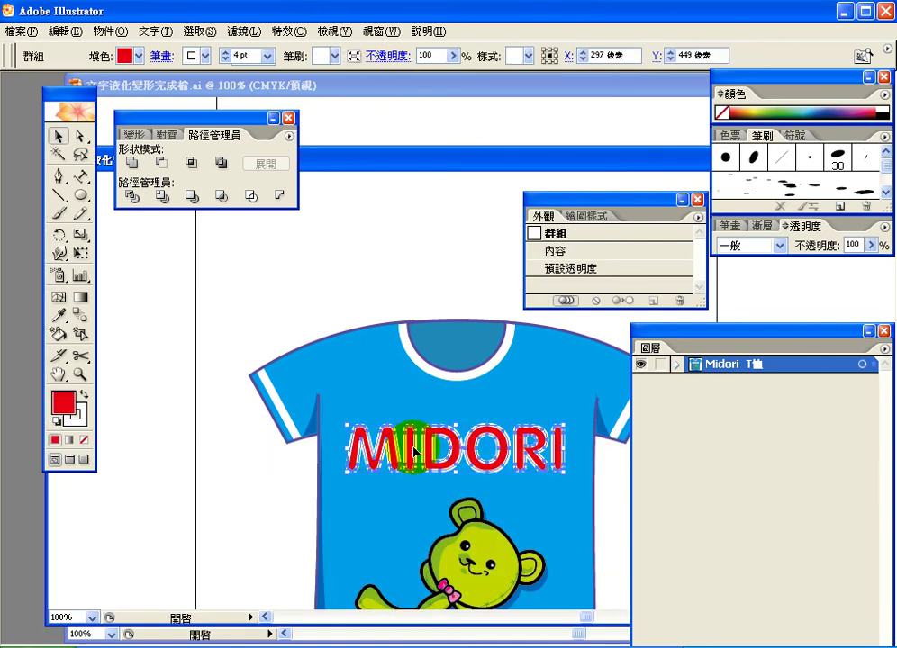
pyautogui.click(676, 364)
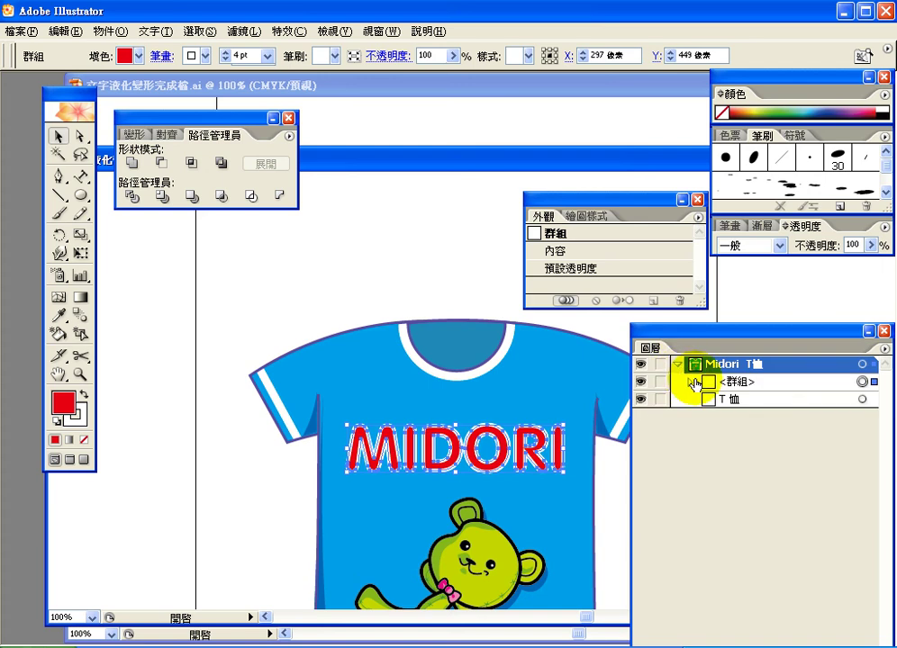
pyautogui.click(689, 383)
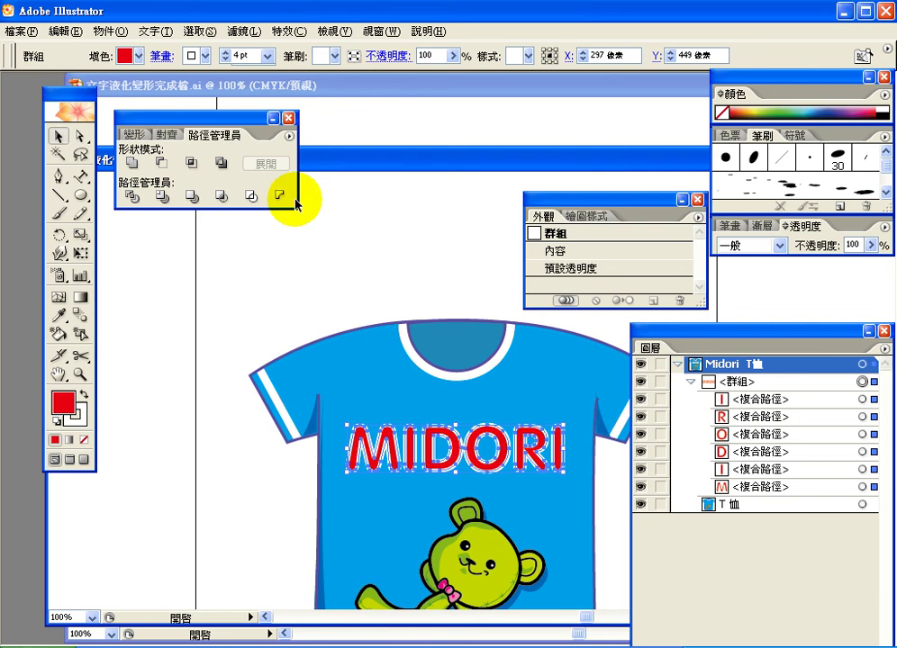
# Step: Switch to Adobe Bridge and open the blank T-shirt file 文字液化變形-01 for editing
pyautogui.hotkey('alt', 'Tab')
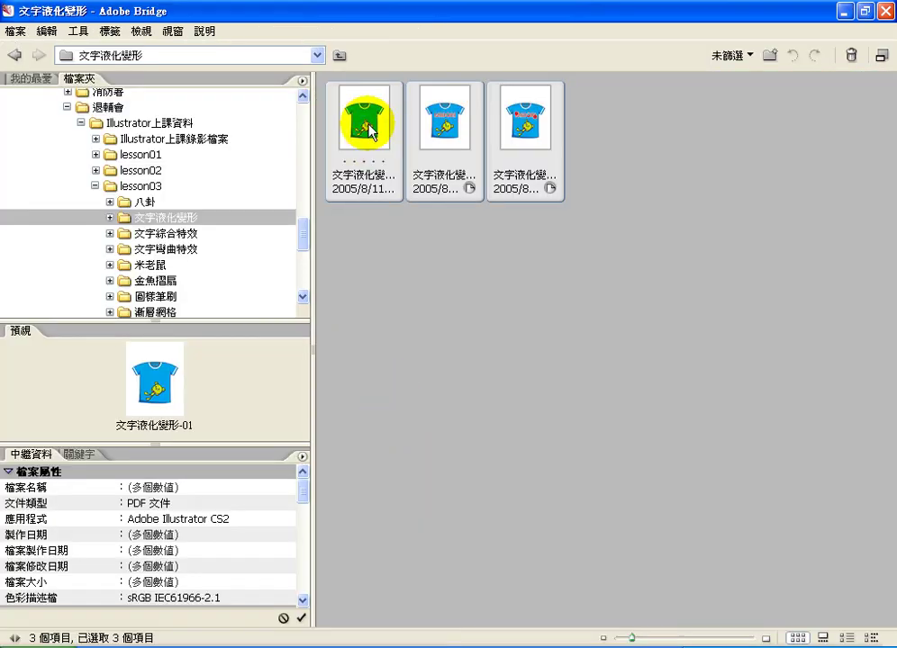
pyautogui.doubleClick(365, 119)
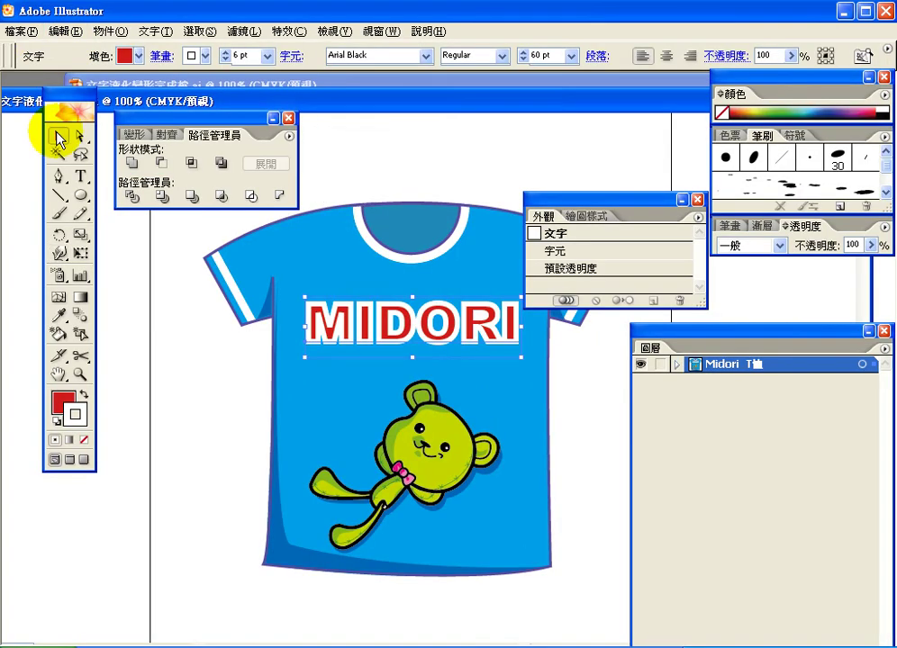
# Step: Set the stroke weight of all the red MIDORI text on the T-shirt to 5 pt
pyautogui.click(80, 177)
pyautogui.click(380, 358)
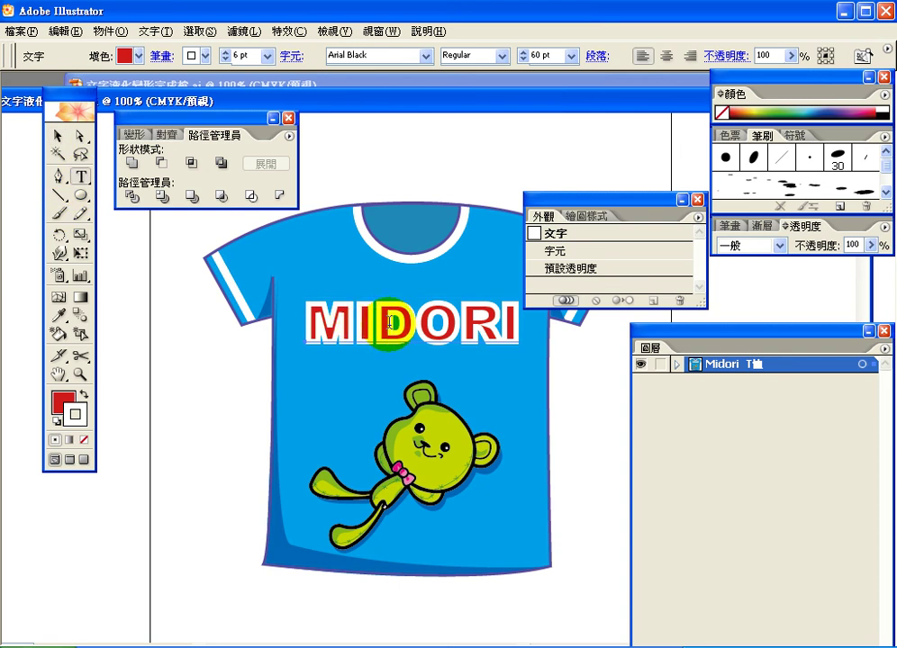
pyautogui.click(360, 308)
pyautogui.moveTo(360, 308); pyautogui.dragTo(524, 324)
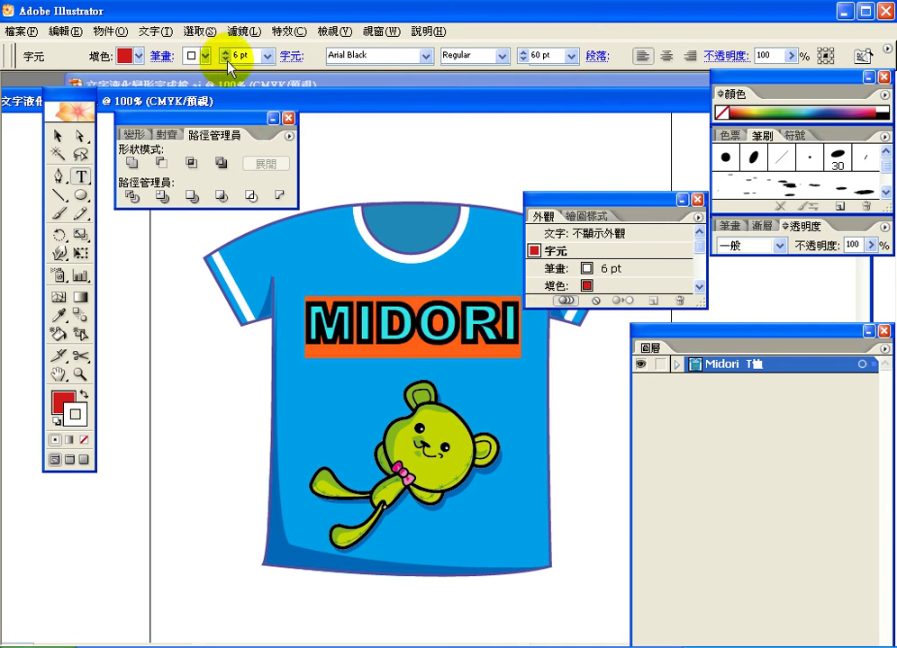
pyautogui.click(267, 56)
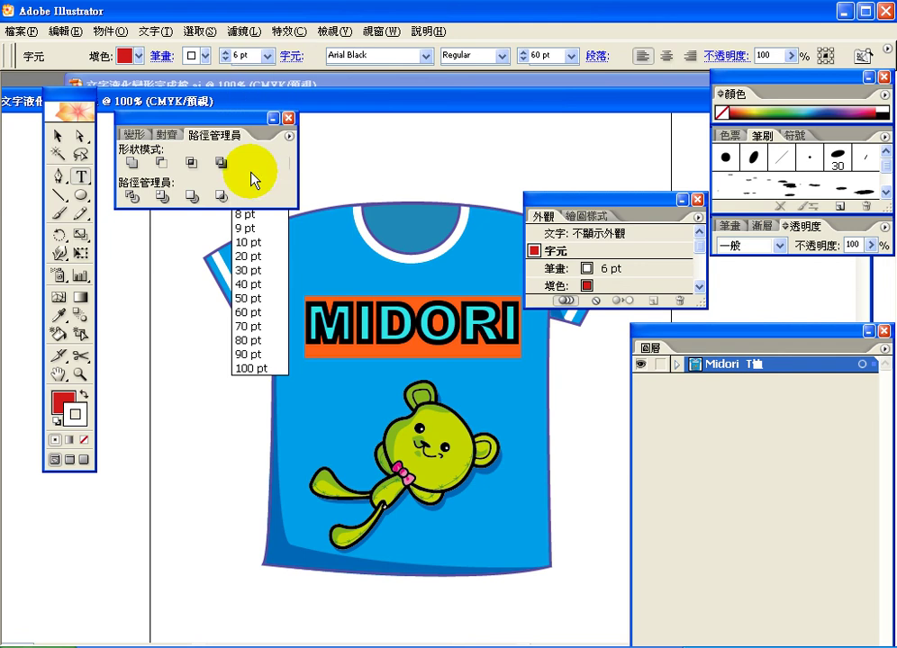
pyautogui.click(251, 180)
pyautogui.click(58, 140)
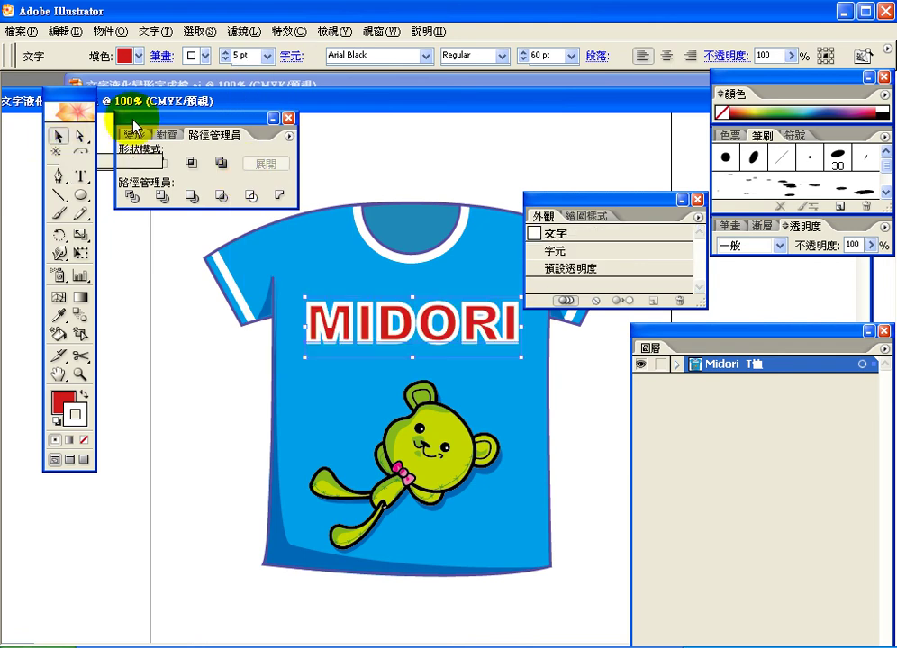
# Step: Convert the MIDORI text to outlines
pyautogui.moveTo(136, 118); pyautogui.dragTo(129, 136)
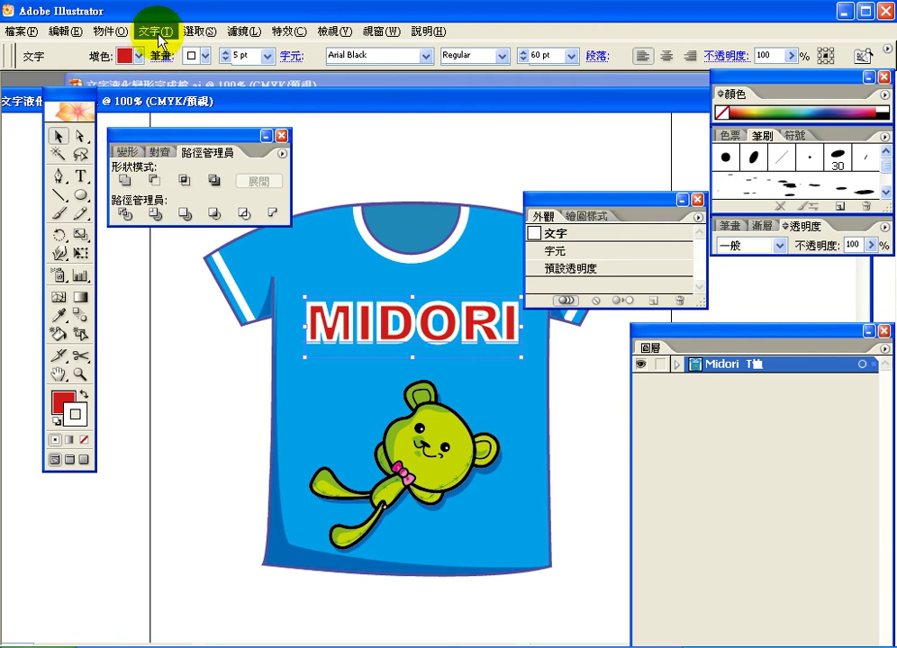
pyautogui.click(159, 32)
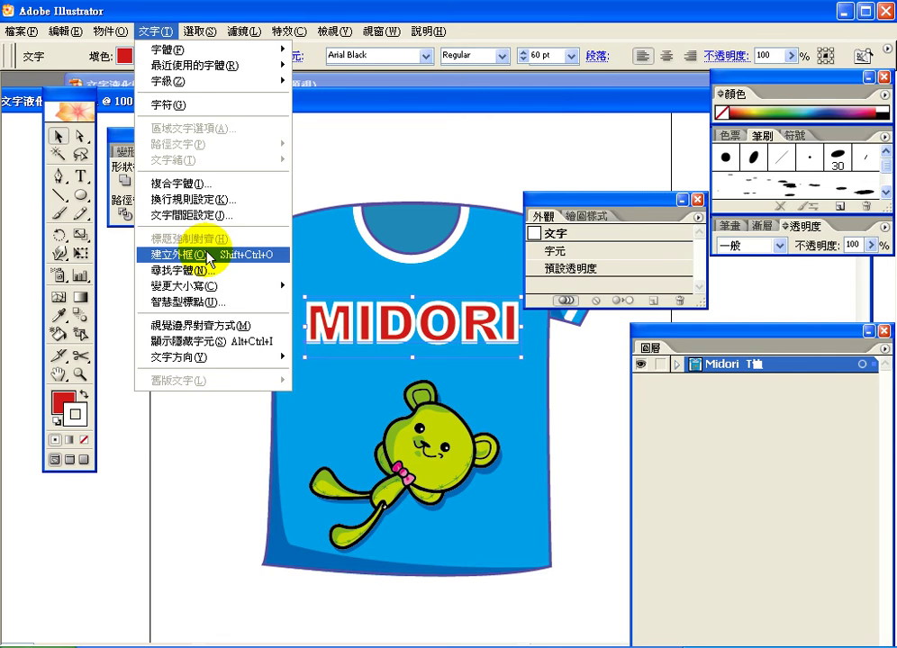
pyautogui.click(209, 256)
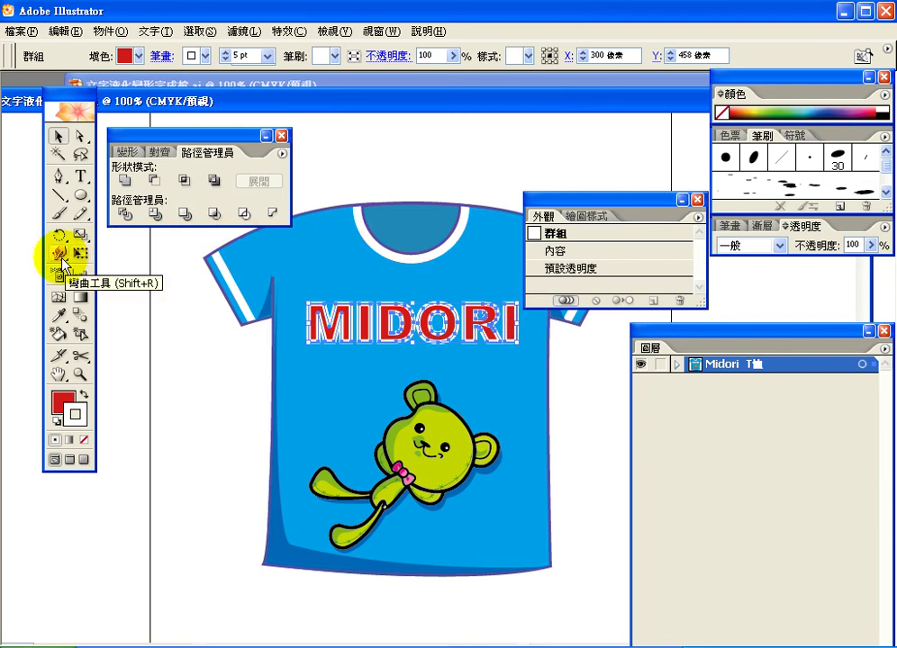
# Step: Detach the Warp tool's group as a floating palette beside the T-shirt and try the Warp brush near the letter M
pyautogui.moveTo(63, 261); pyautogui.dragTo(225, 267)
pyautogui.moveTo(163, 257); pyautogui.dragTo(218, 257)
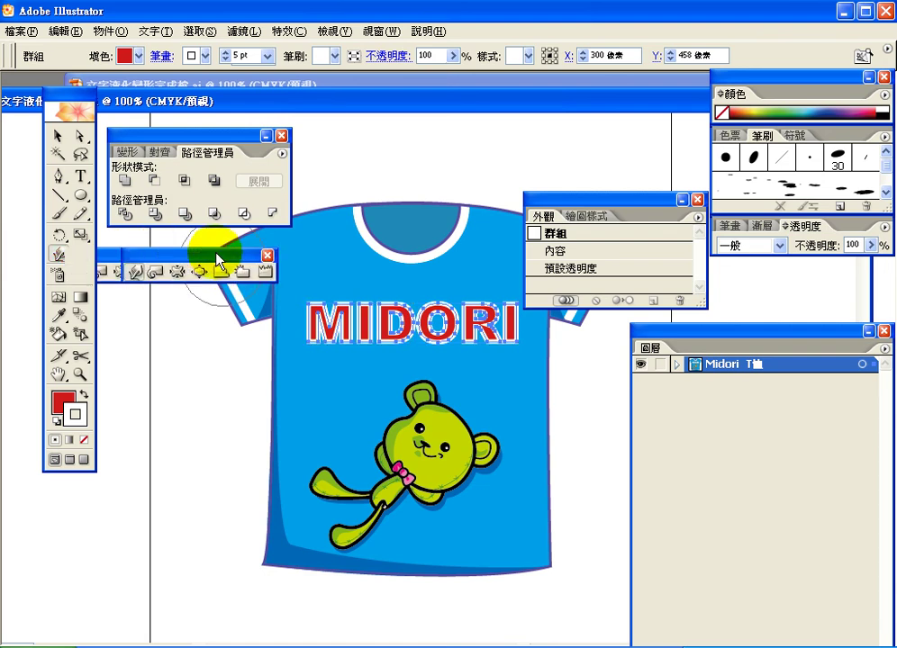
pyautogui.moveTo(298, 302)
pyautogui.mouseDown()
pyautogui.moveTo(310, 317)
pyautogui.moveTo(297, 304)
pyautogui.mouseUp()
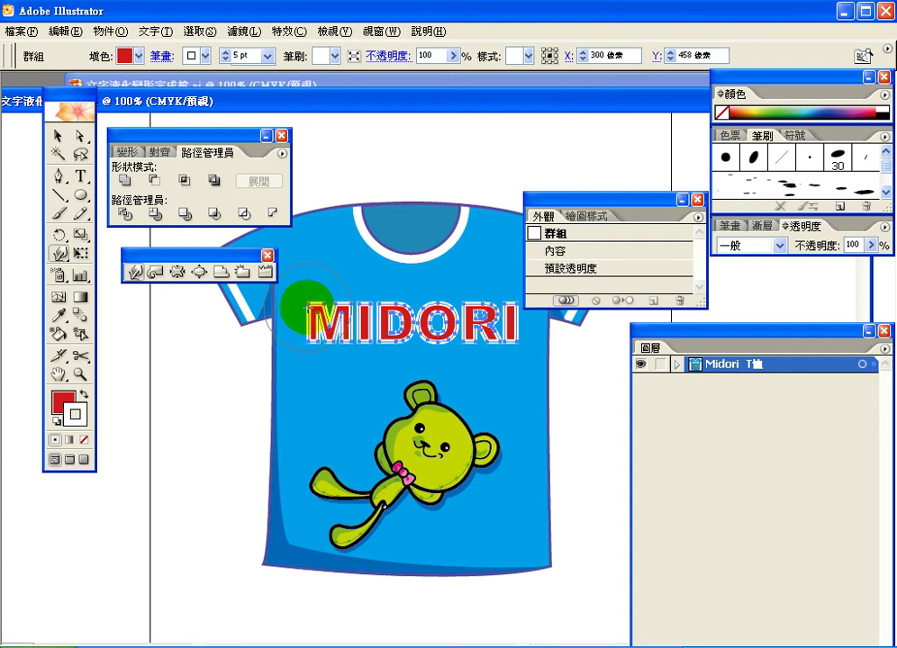
# Step: Set the Warp tool's global brush width to 20 pt
pyautogui.doubleClick(61, 261)
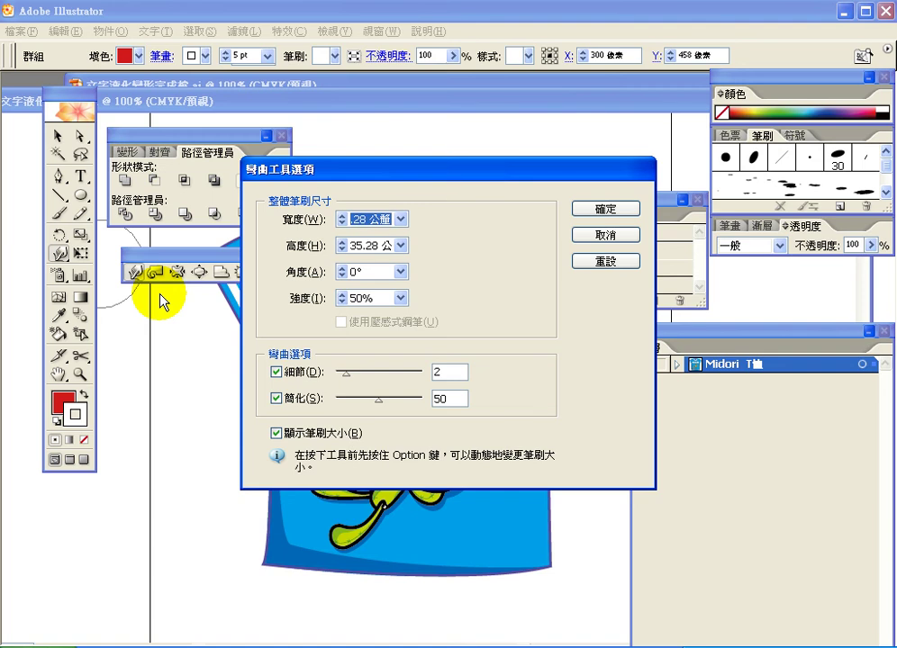
pyautogui.click(399, 224)
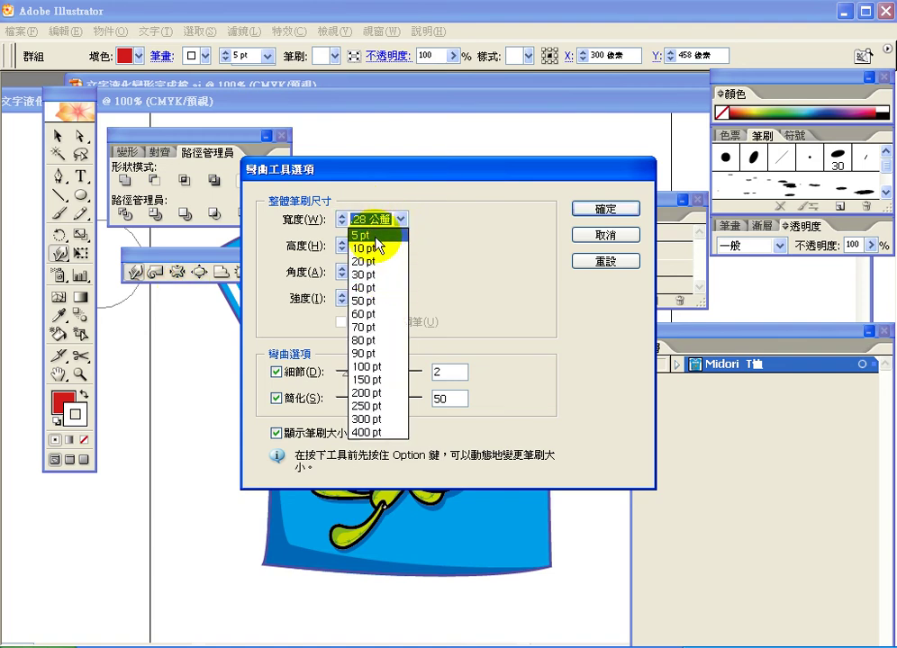
pyautogui.moveTo(369, 219); pyautogui.dragTo(351, 219)
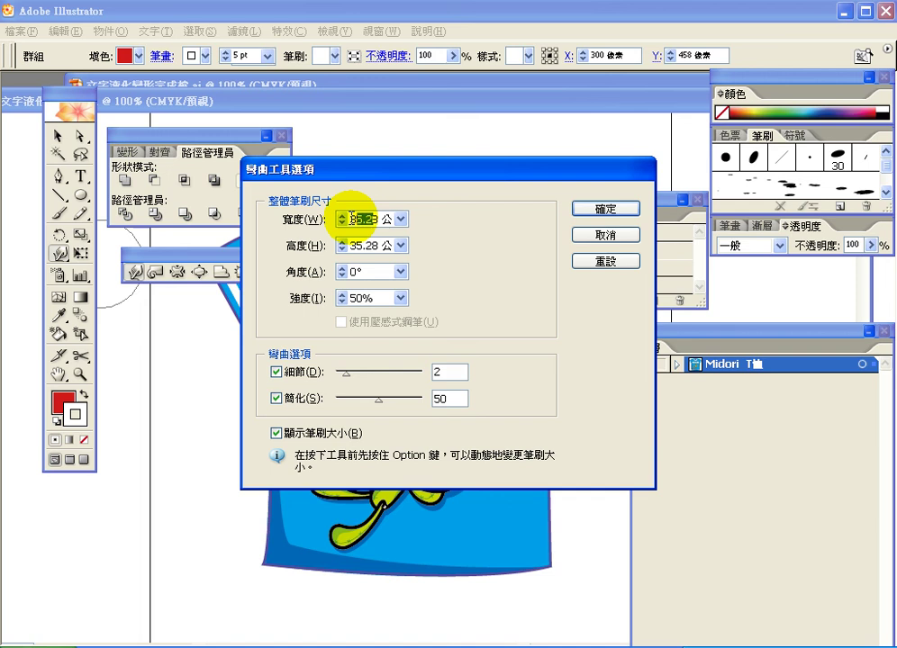
pyautogui.click(402, 223)
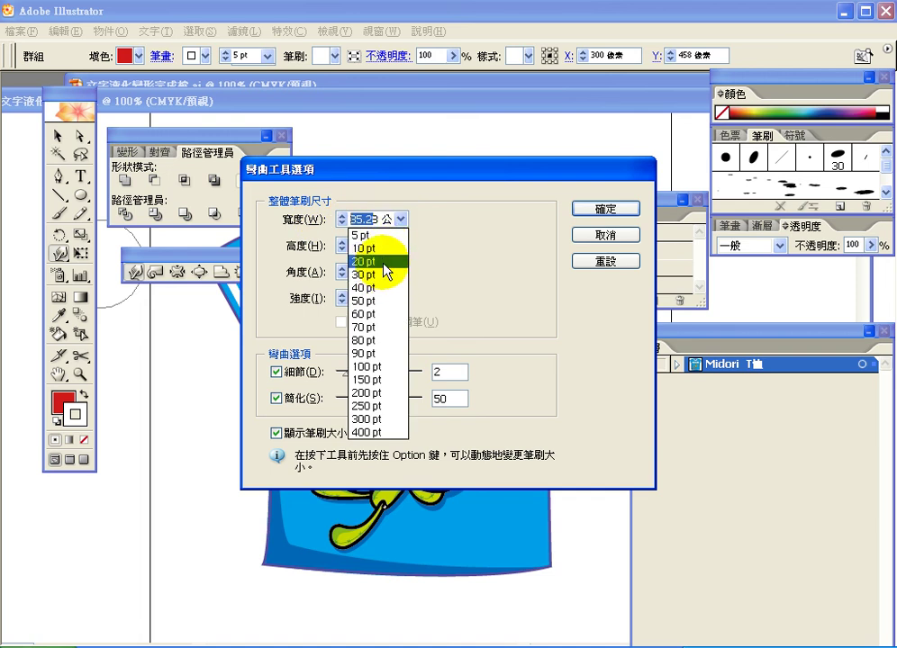
pyautogui.click(388, 275)
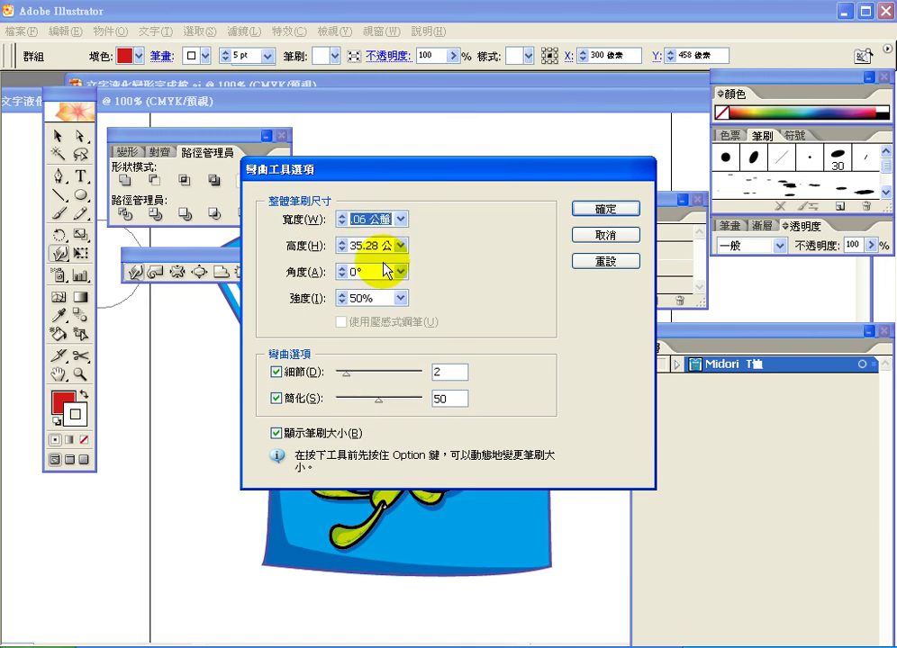
pyautogui.click(584, 210)
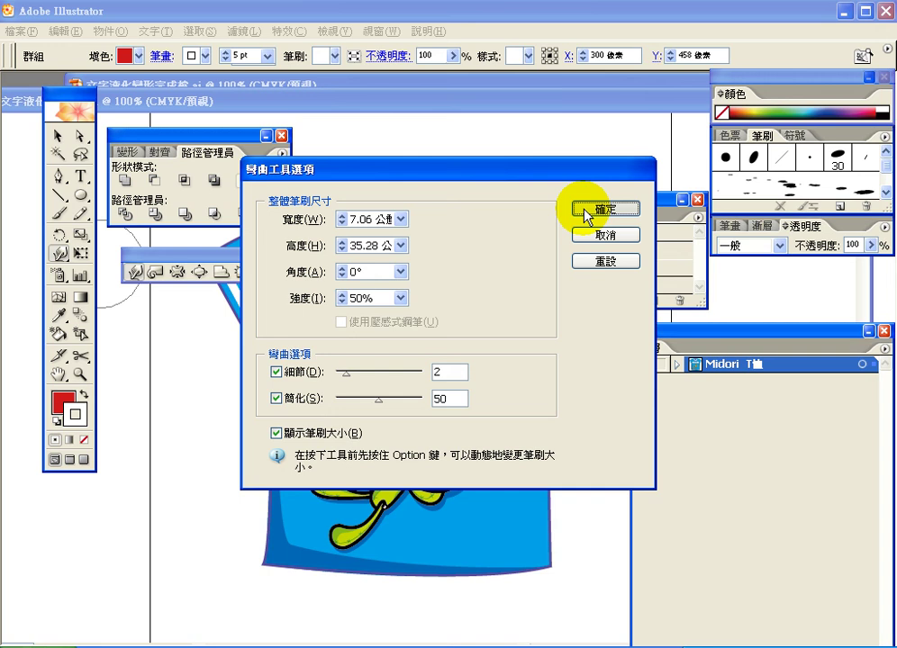
pyautogui.click(586, 211)
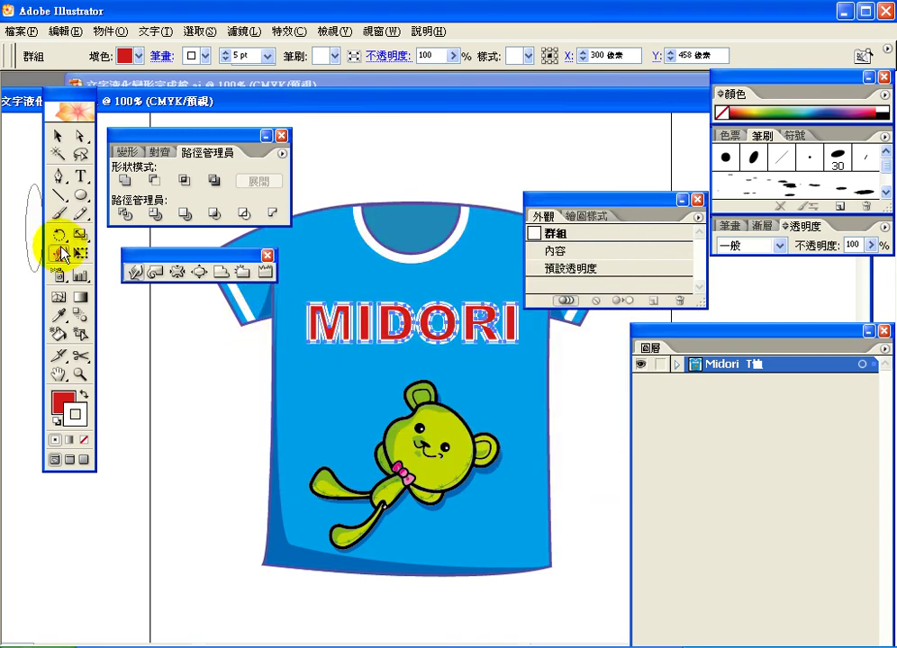
# Step: Set the Warp tool's global brush height to 20 pt
pyautogui.doubleClick(135, 271)
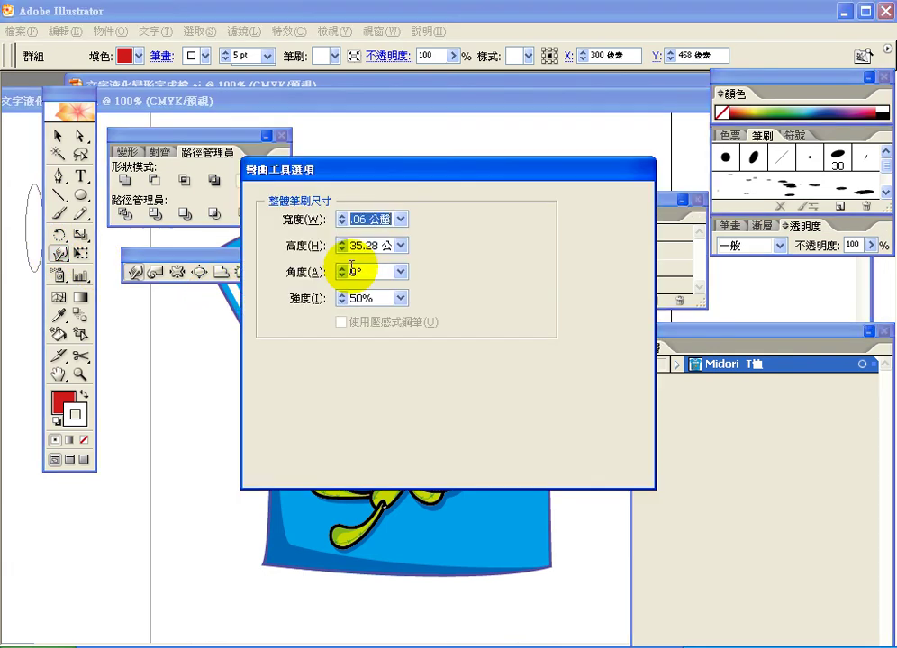
pyautogui.doubleClick(364, 244)
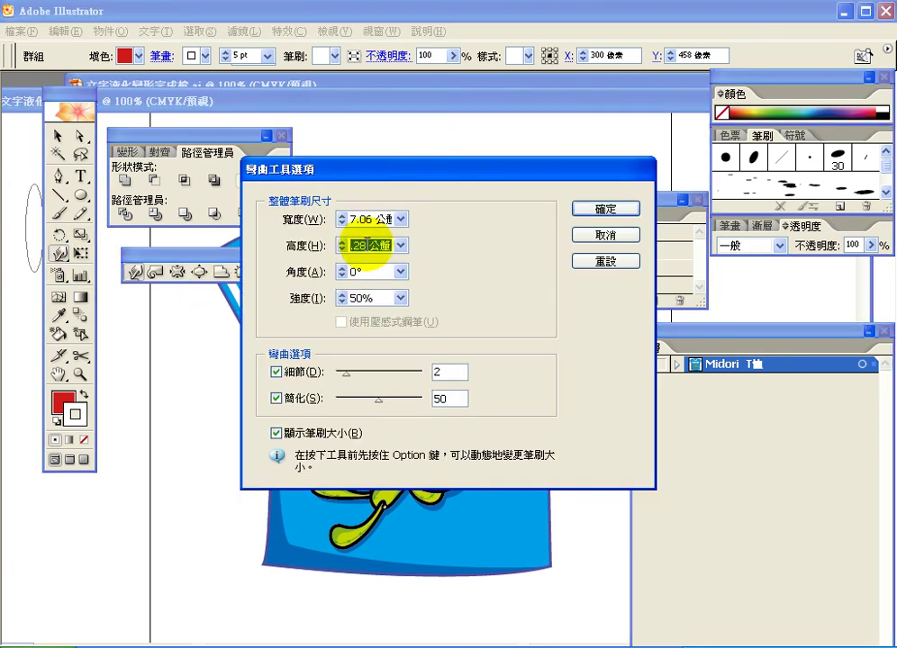
pyautogui.write('20')
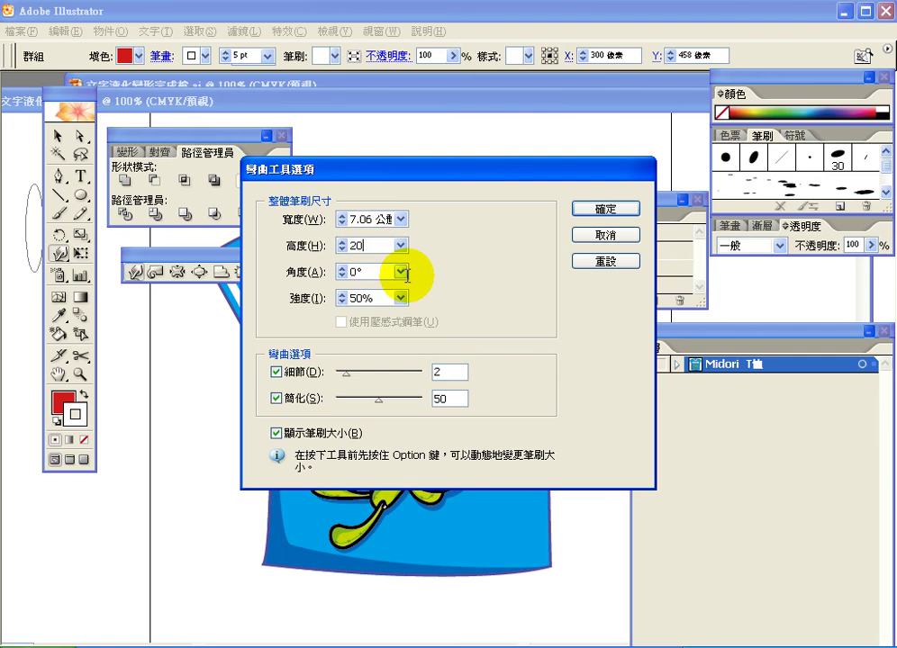
pyautogui.click(400, 245)
pyautogui.click(364, 289)
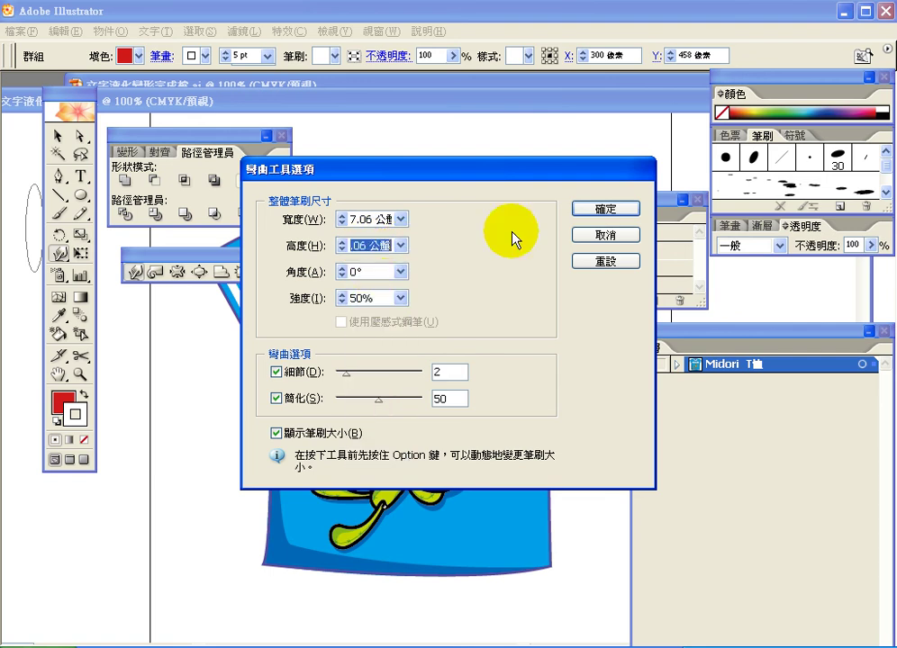
pyautogui.click(594, 214)
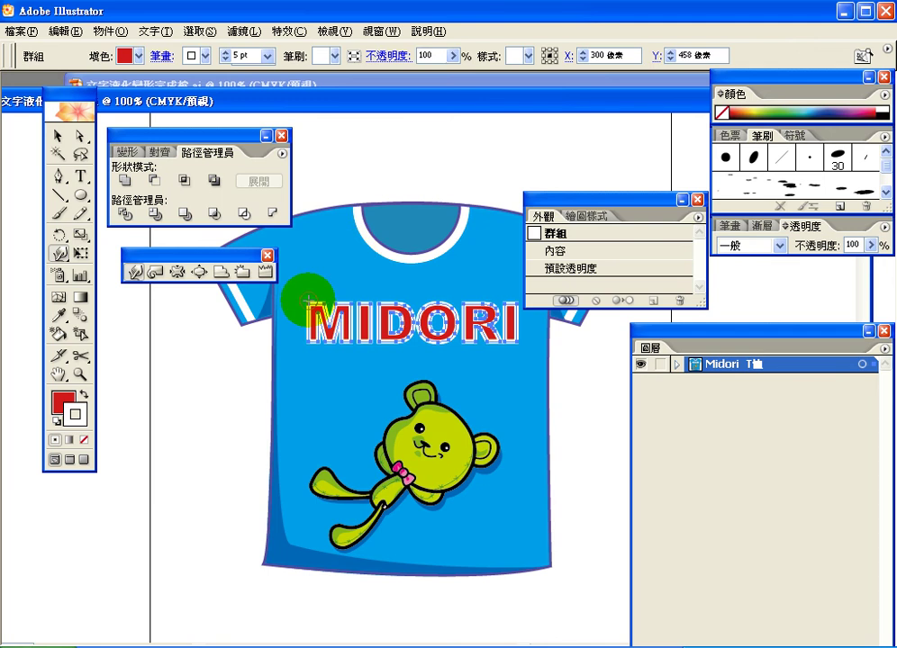
# Step: Bloat the upper-left corner of the letter M into a swollen shape with the Bloat tool
pyautogui.click(80, 374)
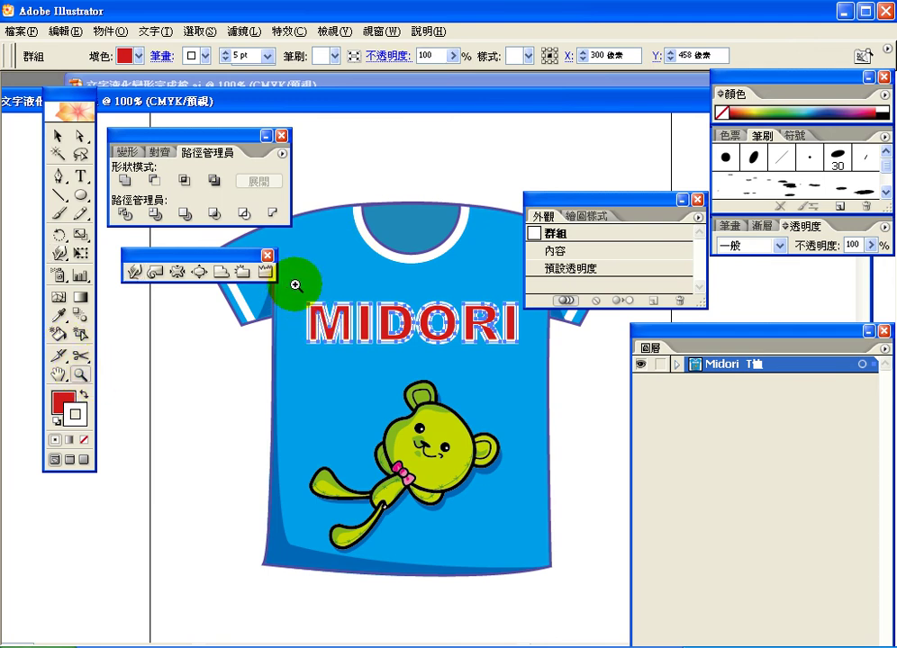
pyautogui.click(300, 321)
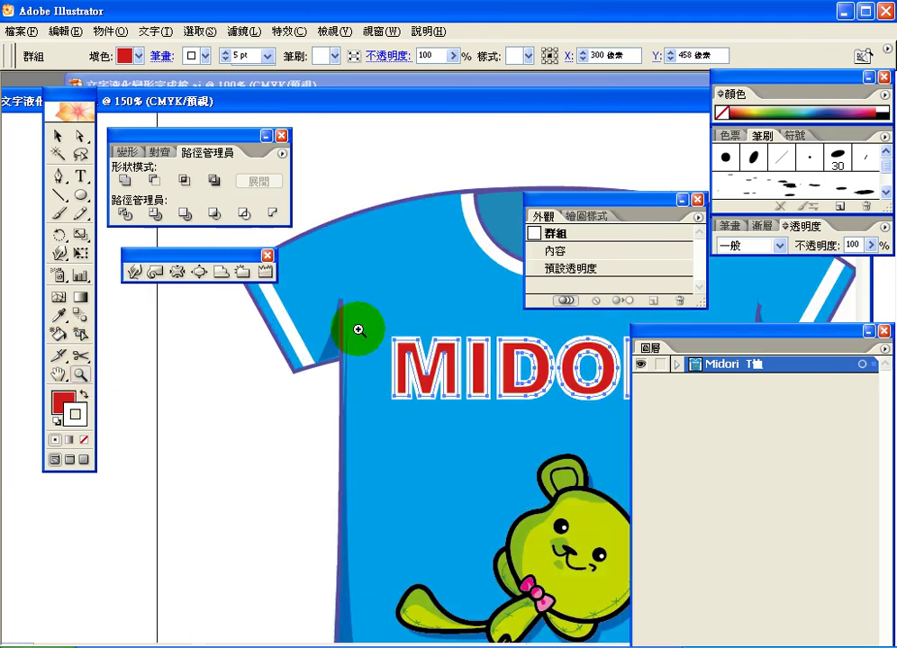
pyautogui.click(197, 276)
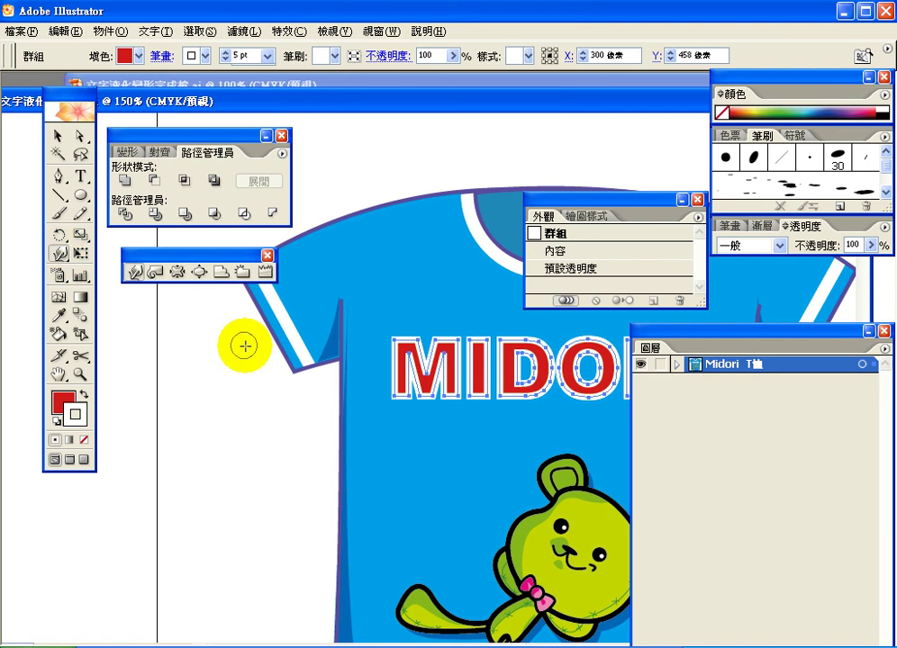
pyautogui.click(199, 271)
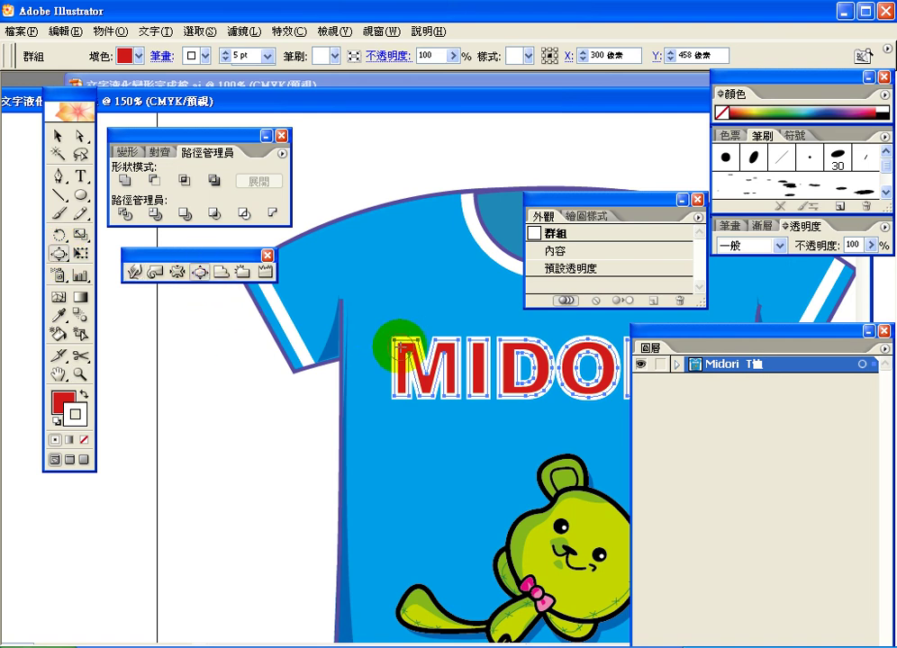
pyautogui.moveTo(399, 341)
pyautogui.mouseDown()
pyautogui.moveTo(407, 407)
pyautogui.moveTo(401, 345)
pyautogui.mouseUp()
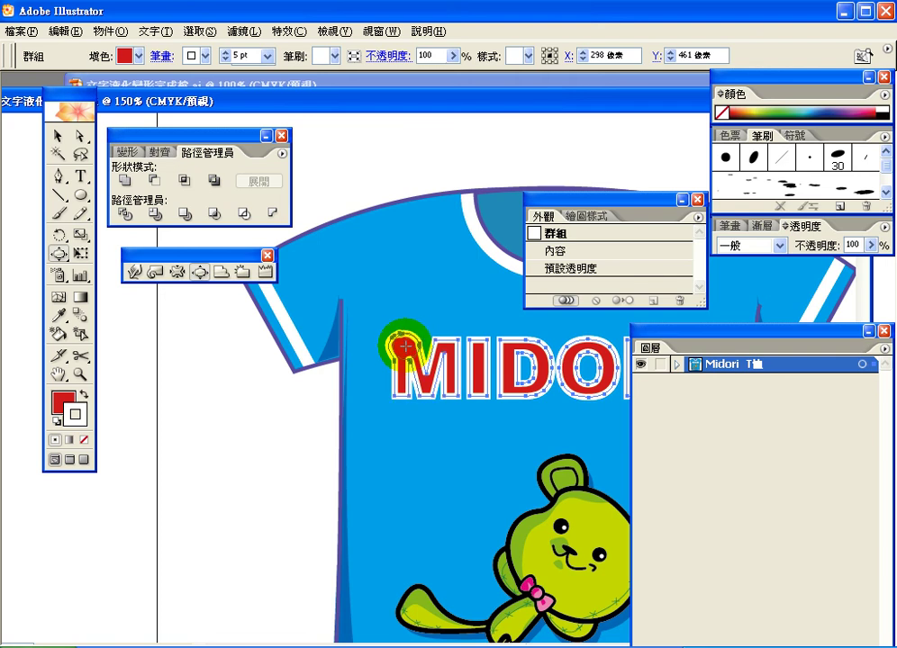
pyautogui.click(404, 345)
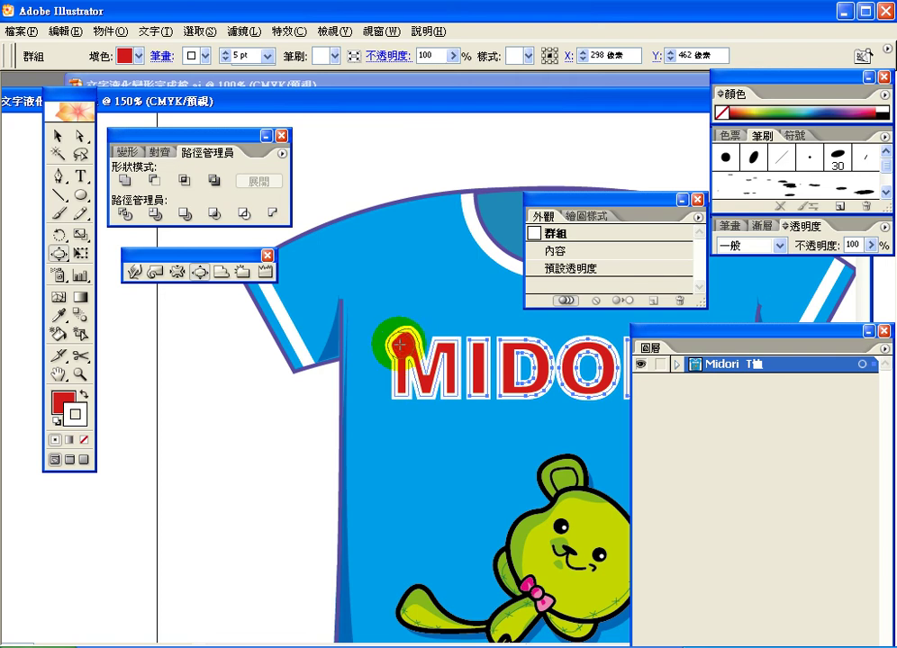
pyautogui.click(408, 359)
pyautogui.moveTo(409, 349)
pyautogui.mouseDown()
pyautogui.moveTo(396, 316)
pyautogui.moveTo(375, 350)
pyautogui.mouseUp()
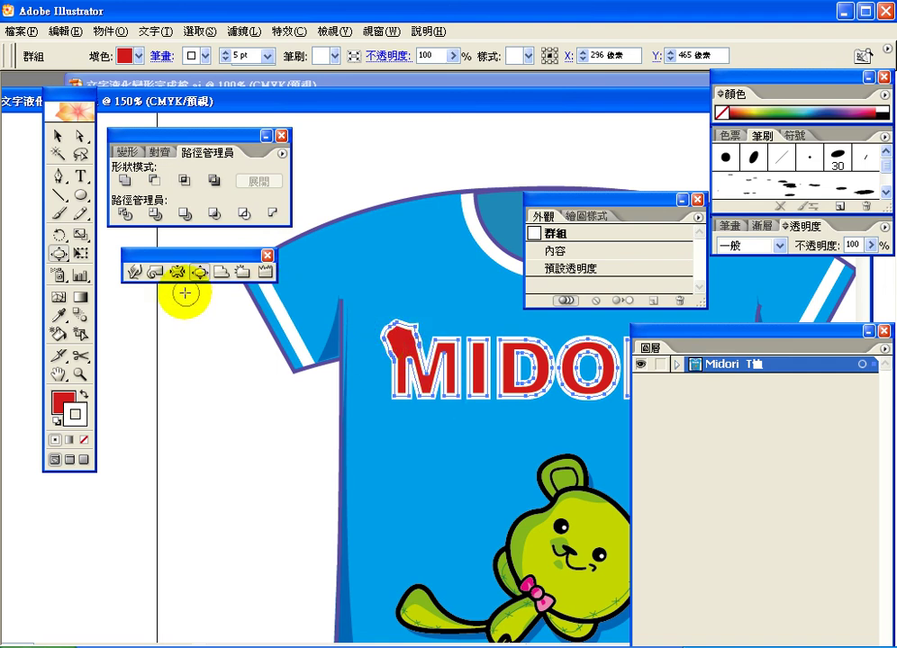
# Step: Pucker the inner opening of the letter O with the Pucker tool
pyautogui.click(338, 349)
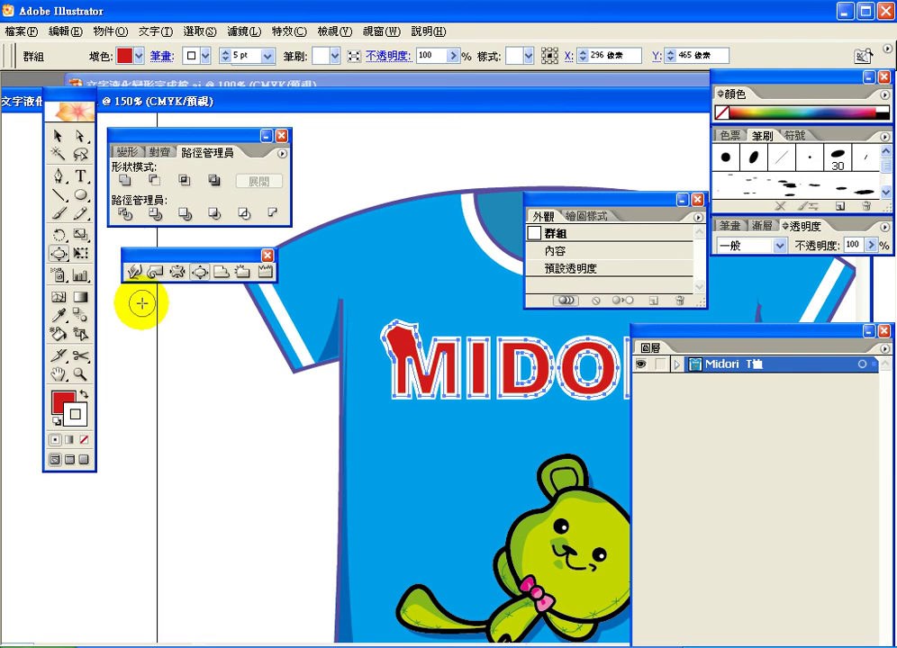
pyautogui.click(378, 246)
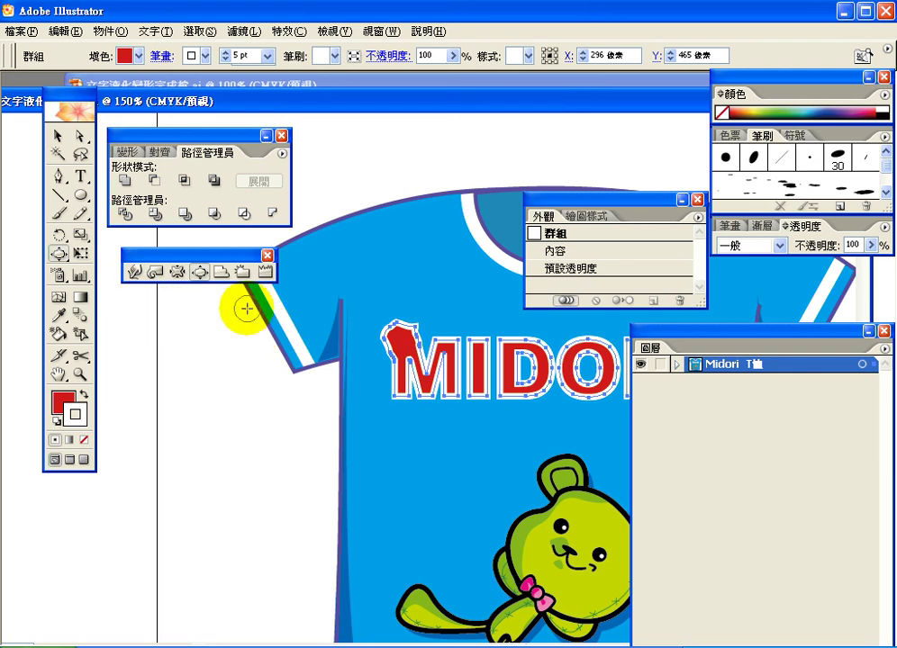
pyautogui.click(178, 270)
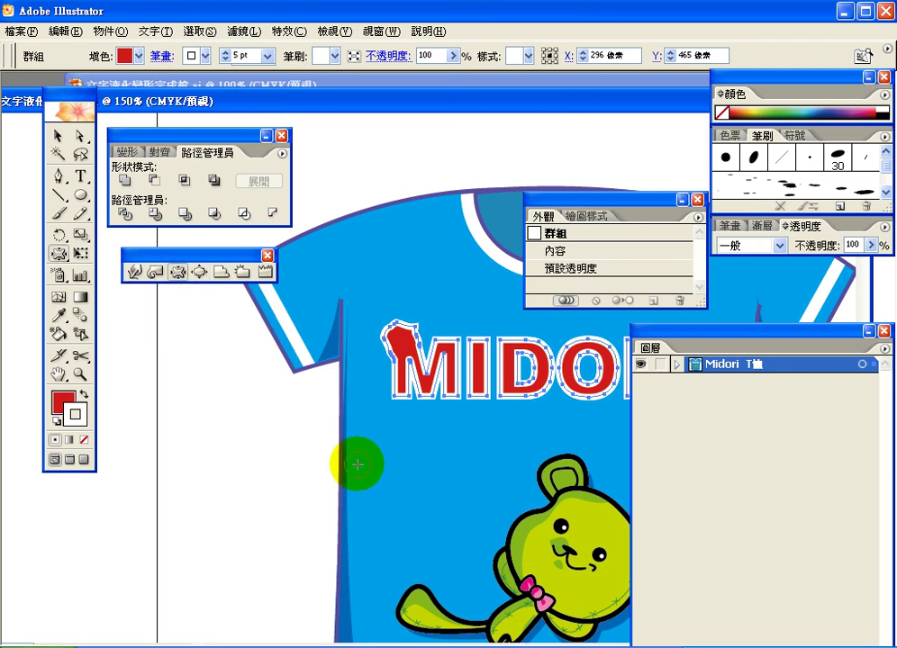
pyautogui.press('space')
pyautogui.moveTo(448, 447); pyautogui.dragTo(246, 458)
pyautogui.moveTo(366, 394)
pyautogui.mouseDown()
pyautogui.moveTo(374, 387)
pyautogui.moveTo(383, 428)
pyautogui.moveTo(373, 376)
pyautogui.moveTo(372, 396)
pyautogui.mouseUp()
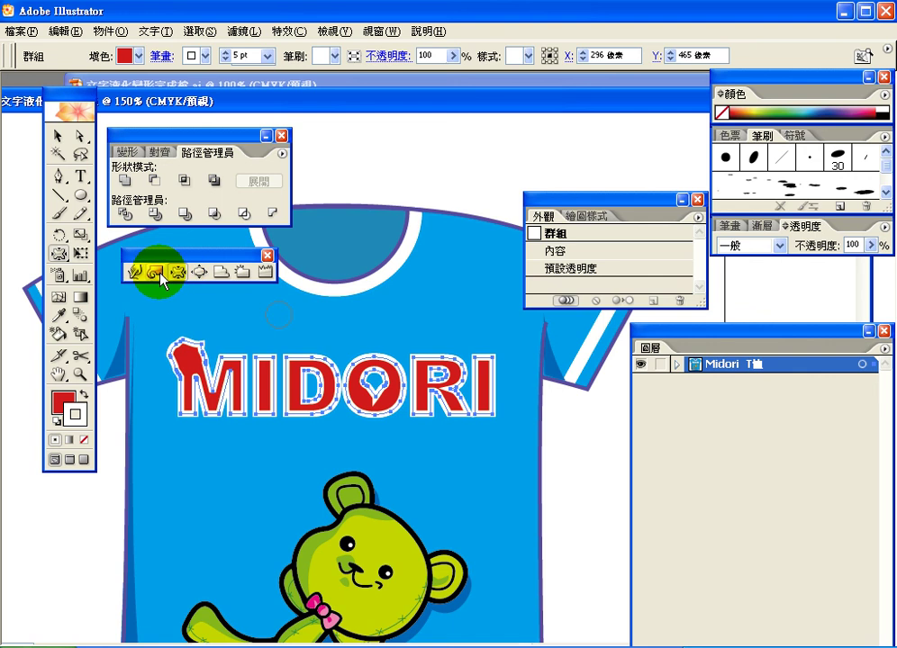
# Step: Roughen the bottom edges of the last letter I and the letter O with the Wrinkle tool
pyautogui.click(265, 275)
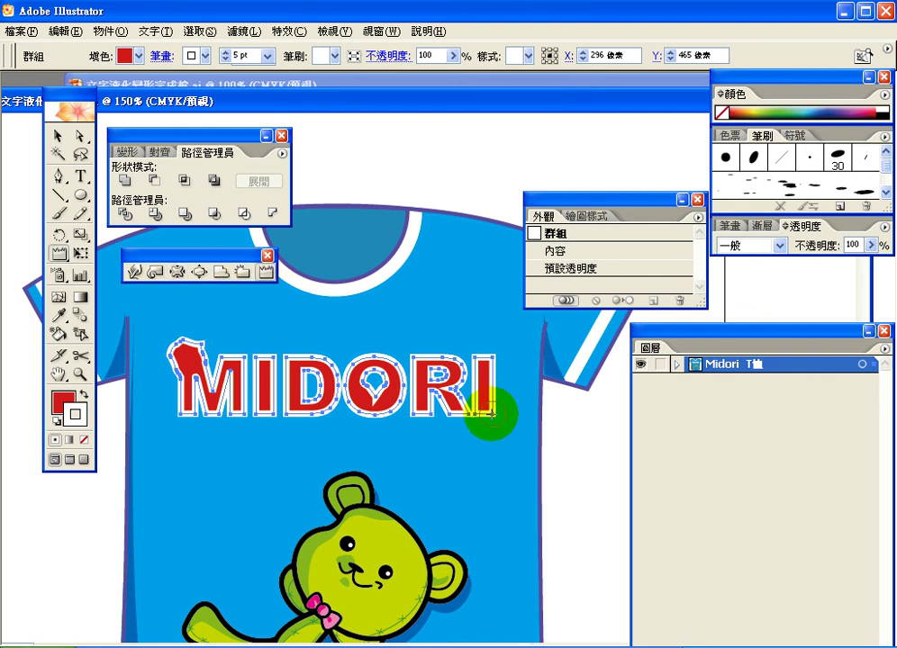
pyautogui.moveTo(487, 411)
pyautogui.mouseDown()
pyautogui.moveTo(491, 435)
pyautogui.moveTo(485, 411)
pyautogui.moveTo(484, 424)
pyautogui.moveTo(492, 407)
pyautogui.moveTo(497, 414)
pyautogui.mouseUp()
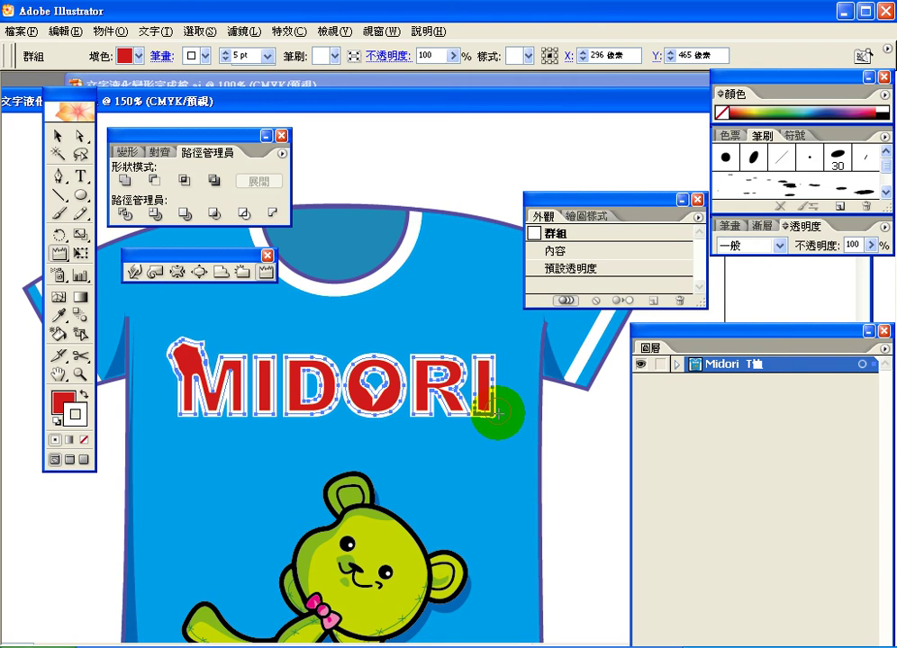
pyautogui.moveTo(498, 412)
pyautogui.mouseDown()
pyautogui.moveTo(505, 394)
pyautogui.moveTo(497, 385)
pyautogui.moveTo(479, 427)
pyautogui.mouseUp()
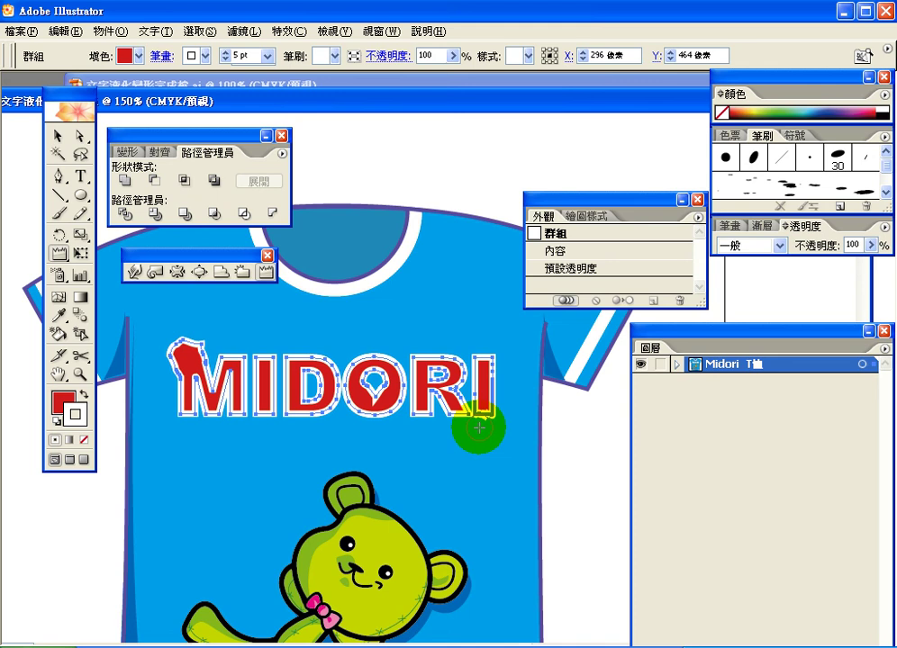
pyautogui.moveTo(479, 428)
pyautogui.mouseDown()
pyautogui.moveTo(369, 422)
pyautogui.moveTo(361, 411)
pyautogui.moveTo(387, 426)
pyautogui.moveTo(392, 411)
pyautogui.moveTo(393, 427)
pyautogui.moveTo(362, 417)
pyautogui.mouseUp()
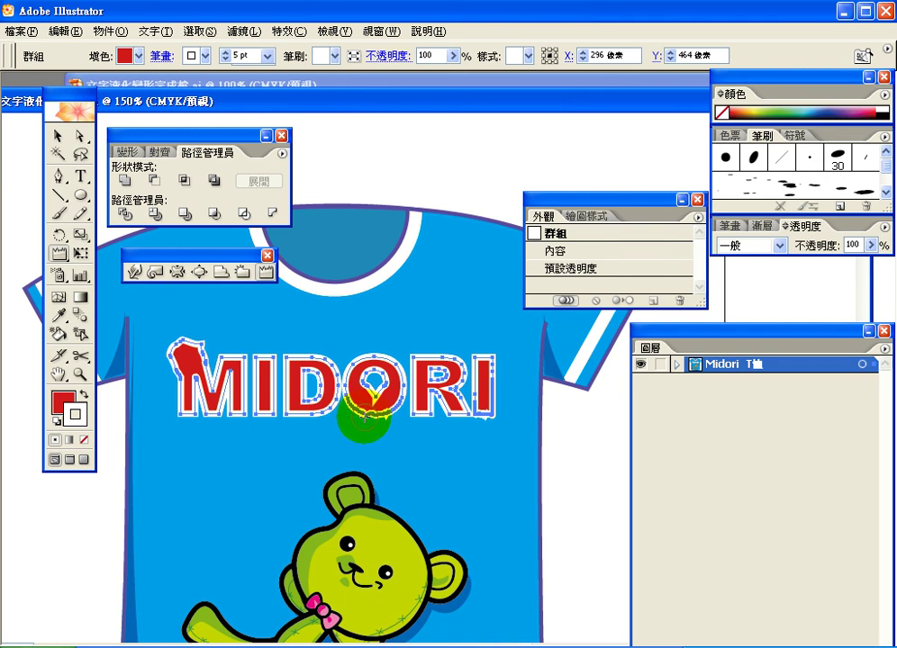
# Step: Move the working document aside and examine the MIDORI lettering in the finished file 文字液化變形完成檔.ai
pyautogui.moveTo(399, 93); pyautogui.dragTo(380, 200)
pyautogui.click(402, 89)
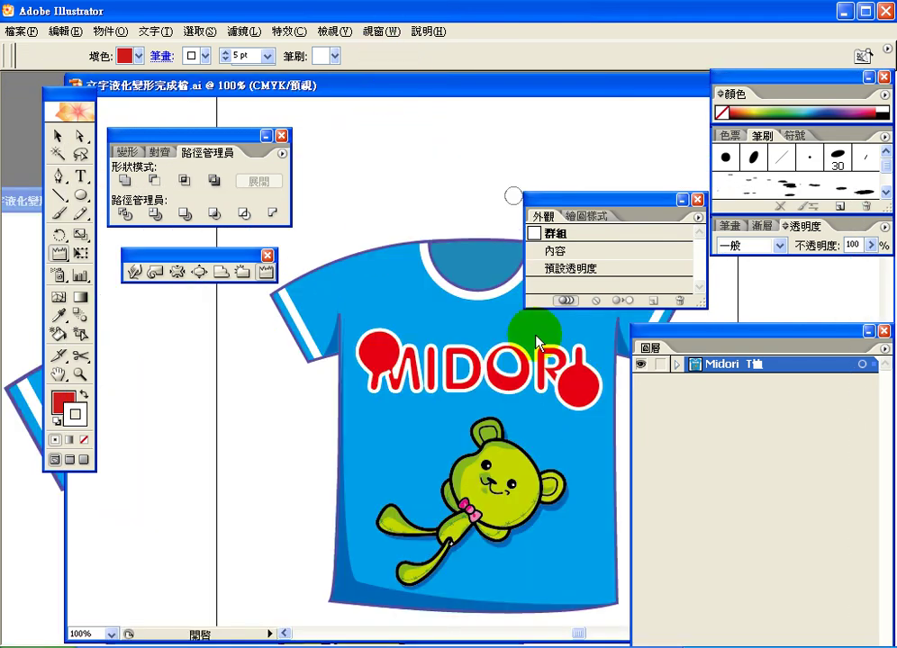
pyautogui.hotkey('ctrl', 'shift', 'a')
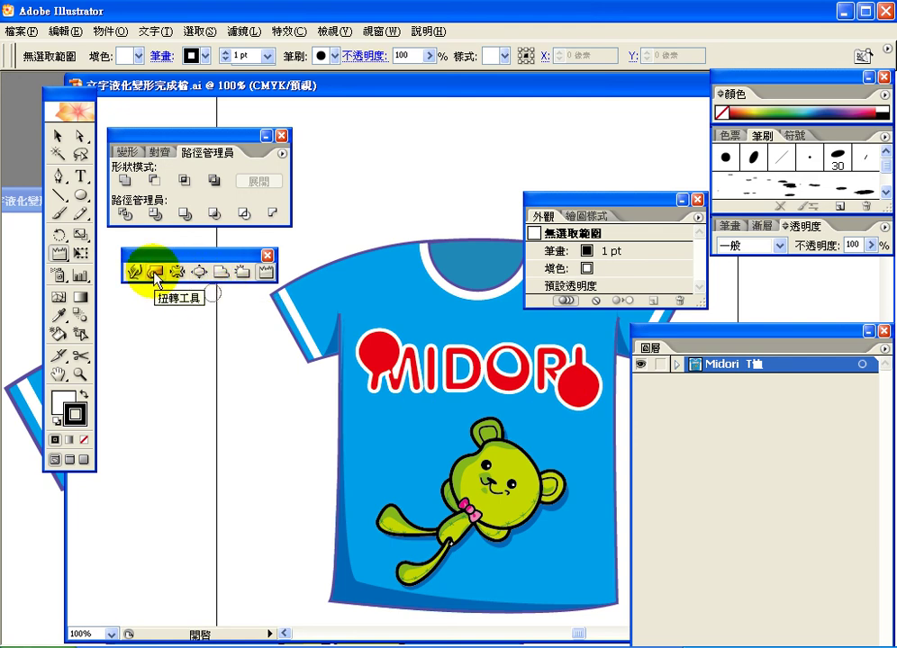
# Step: Twirl the top of the last letter I in the working document, undoing the first attempt and trying again
pyautogui.click(29, 202)
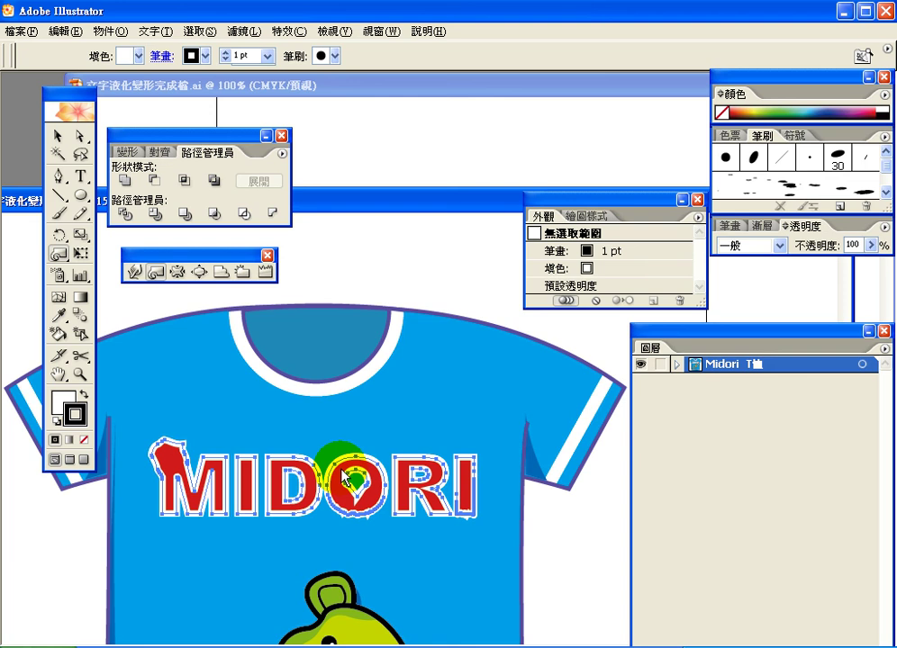
pyautogui.click(296, 448)
pyautogui.moveTo(465, 459); pyautogui.dragTo(486, 460)
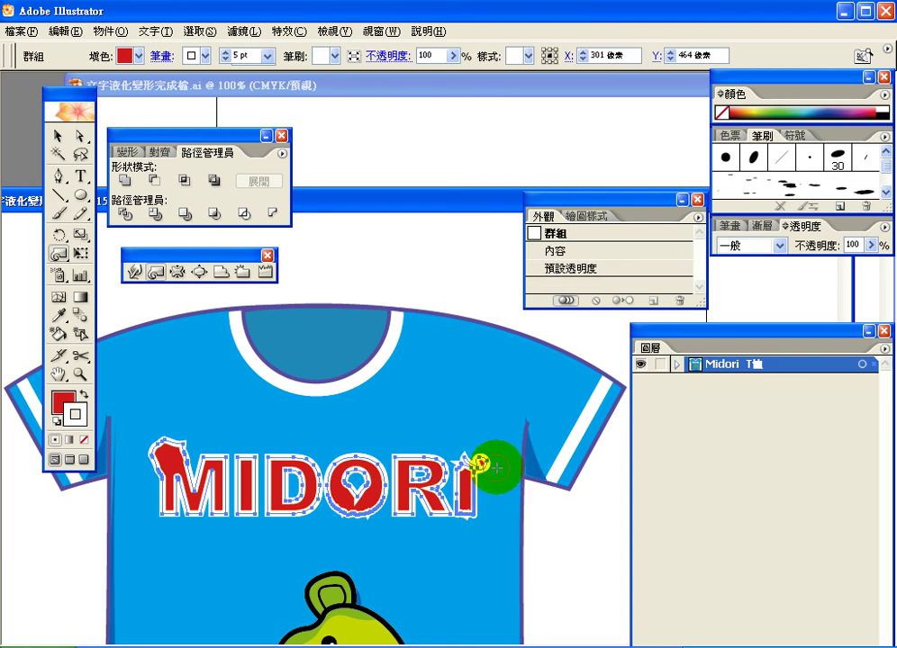
pyautogui.click(64, 32)
pyautogui.click(71, 49)
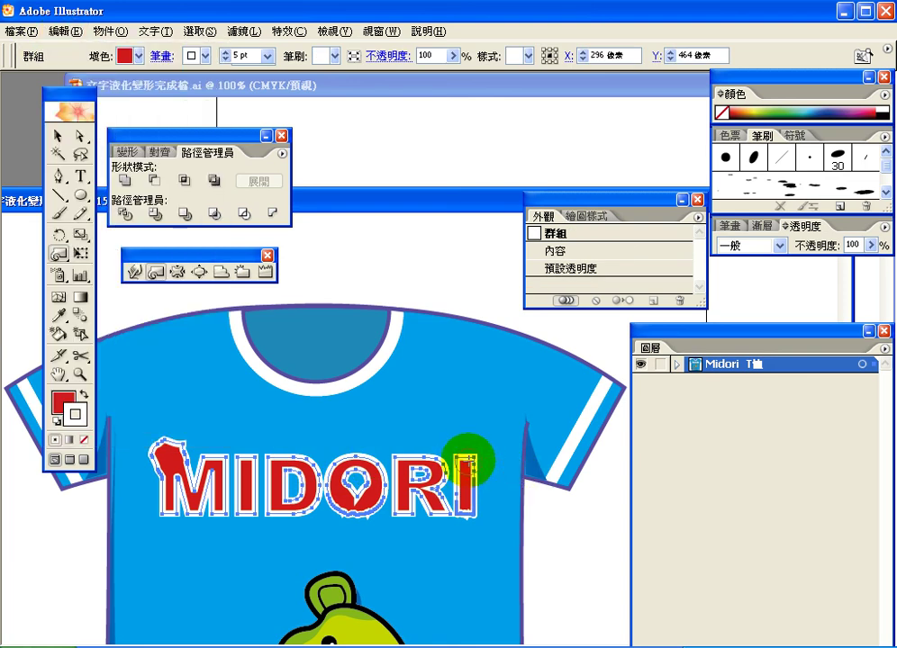
pyautogui.moveTo(469, 458); pyautogui.dragTo(469, 459)
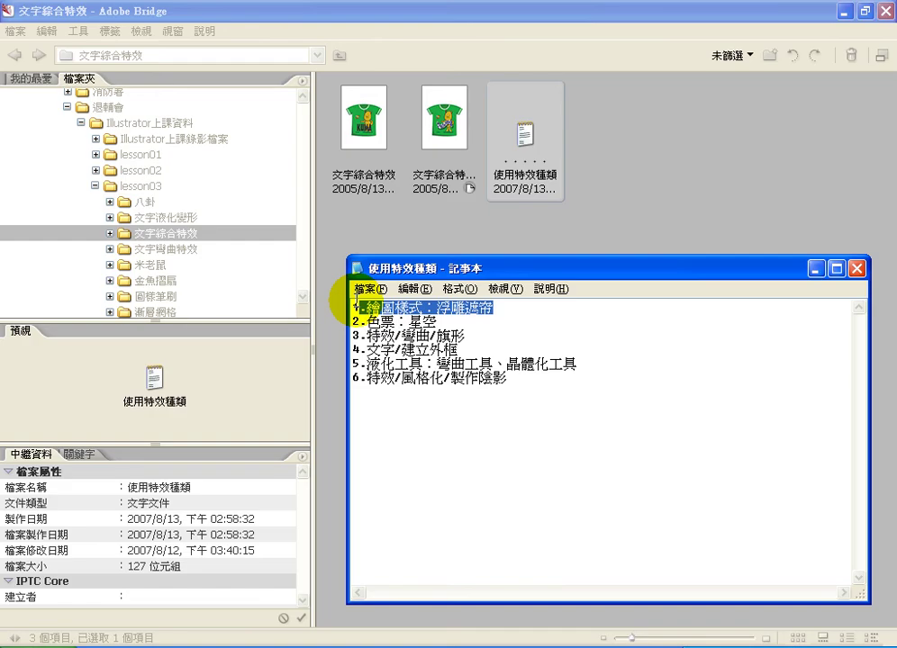
# Step: Open the 文字綜合特效 T-shirt file from Adobe Bridge, continuing with a substitute for the missing font
pyautogui.click(466, 311)
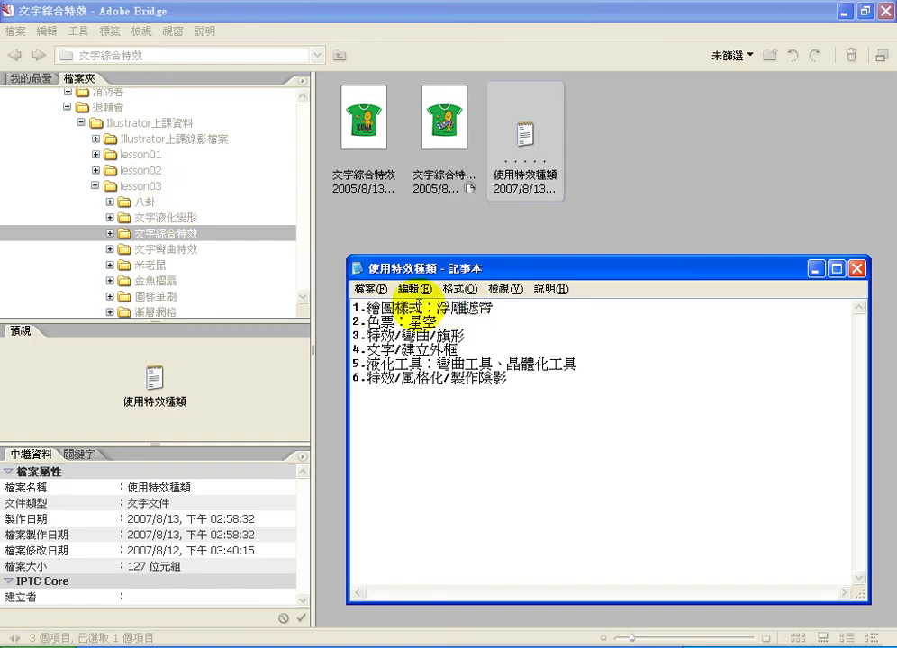
pyautogui.click(371, 128)
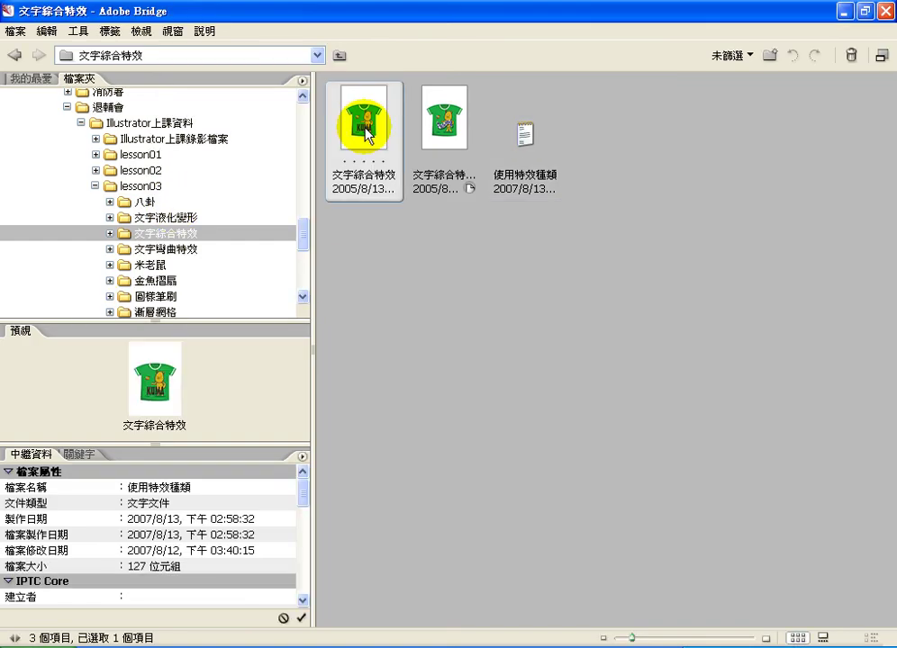
pyautogui.doubleClick(369, 135)
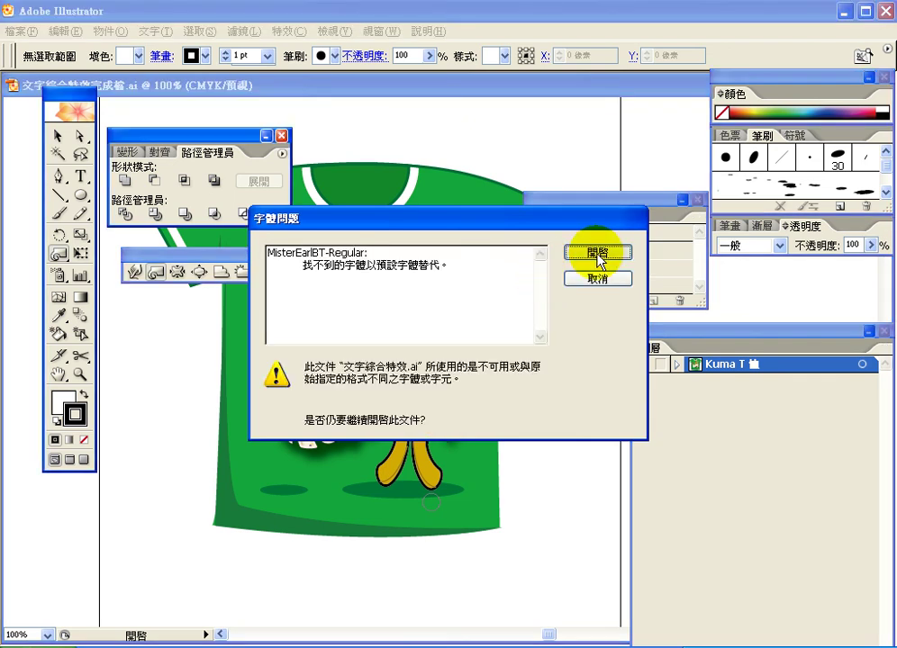
pyautogui.click(597, 255)
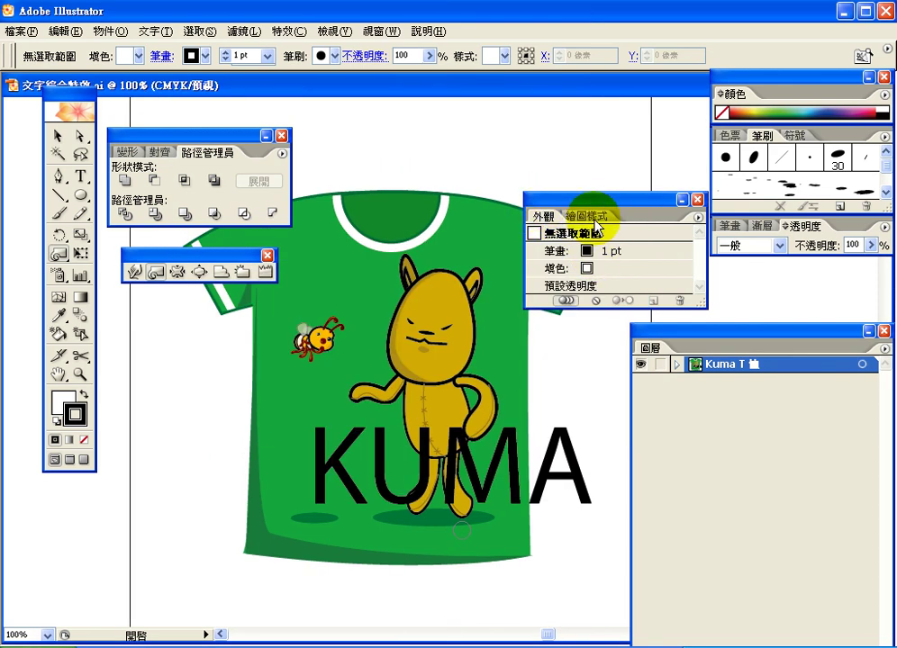
# Step: Display the graphic styles in an enlarged view and look through the available style libraries
pyautogui.click(595, 225)
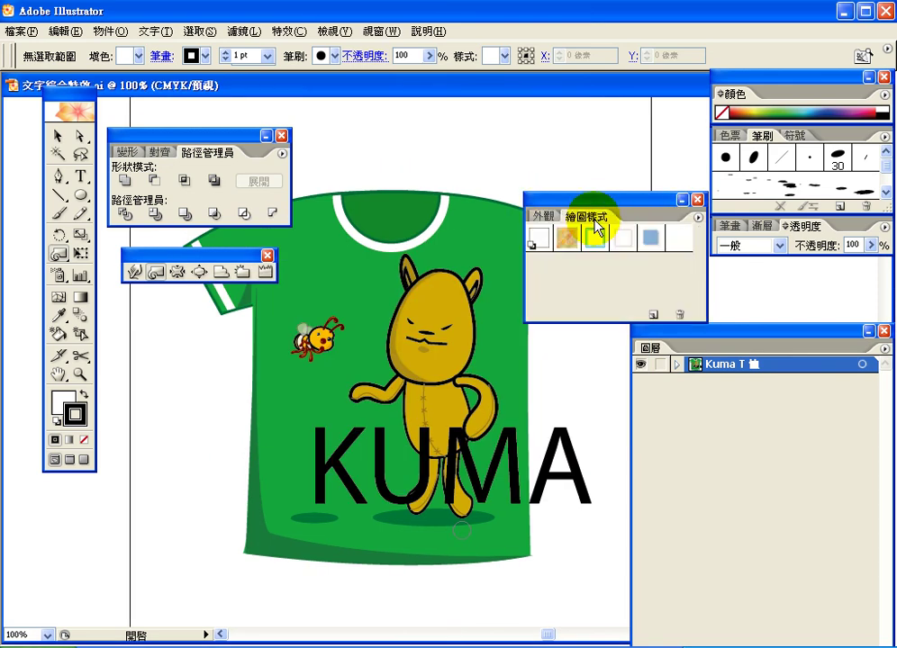
pyautogui.moveTo(701, 315); pyautogui.dragTo(766, 446)
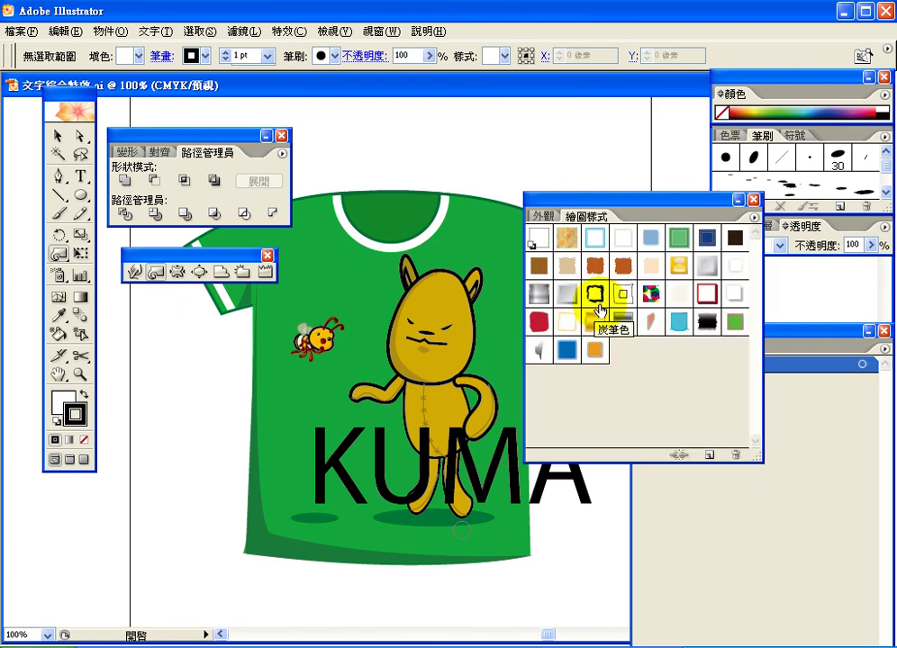
pyautogui.click(753, 217)
pyautogui.moveTo(721, 460)
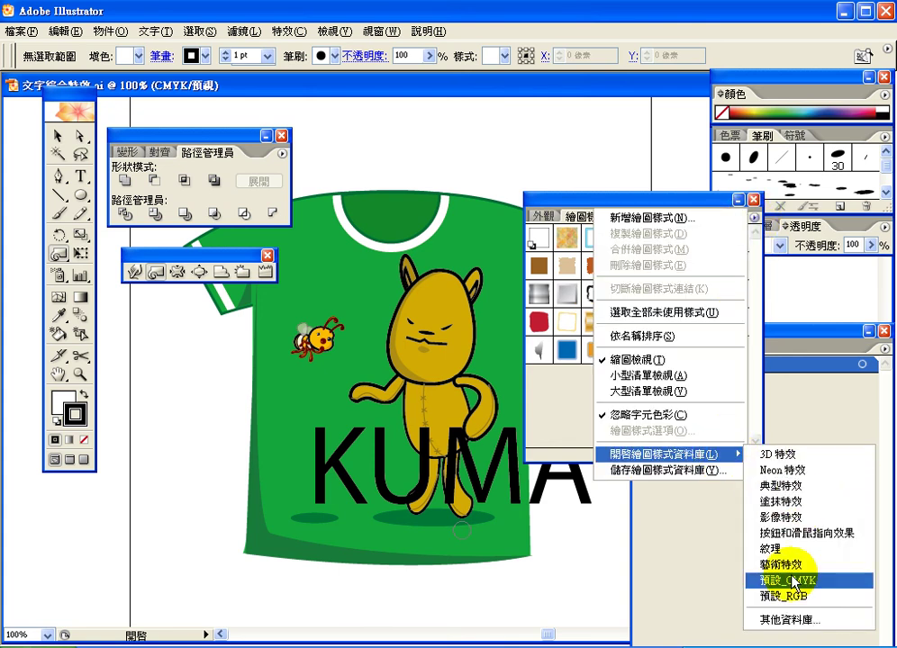
pyautogui.click(580, 202)
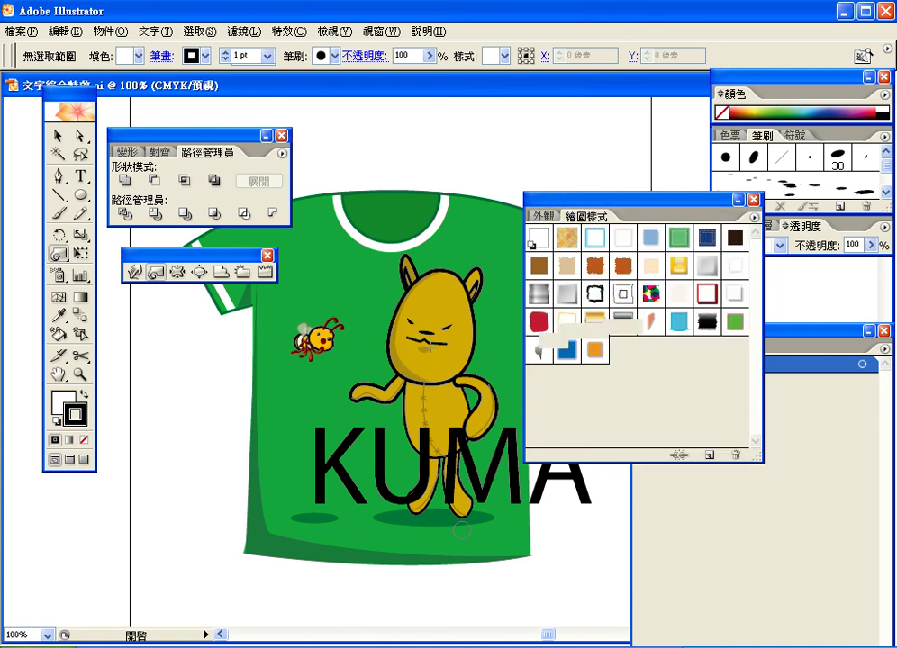
# Step: Apply the 浮雕遮帘 graphic style to the KUMA text and inspect the letter K up close
pyautogui.click(330, 468)
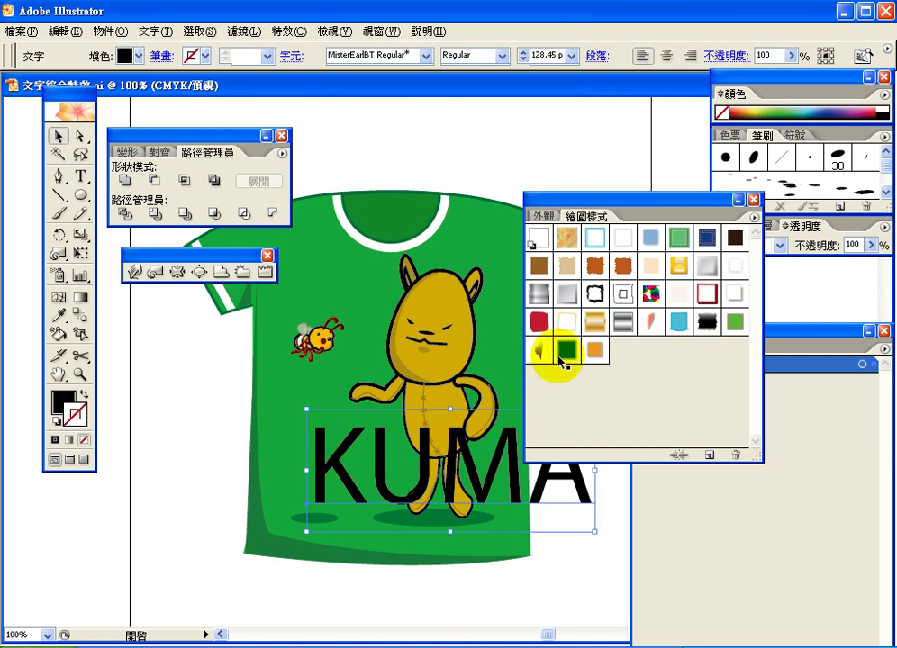
pyautogui.click(624, 240)
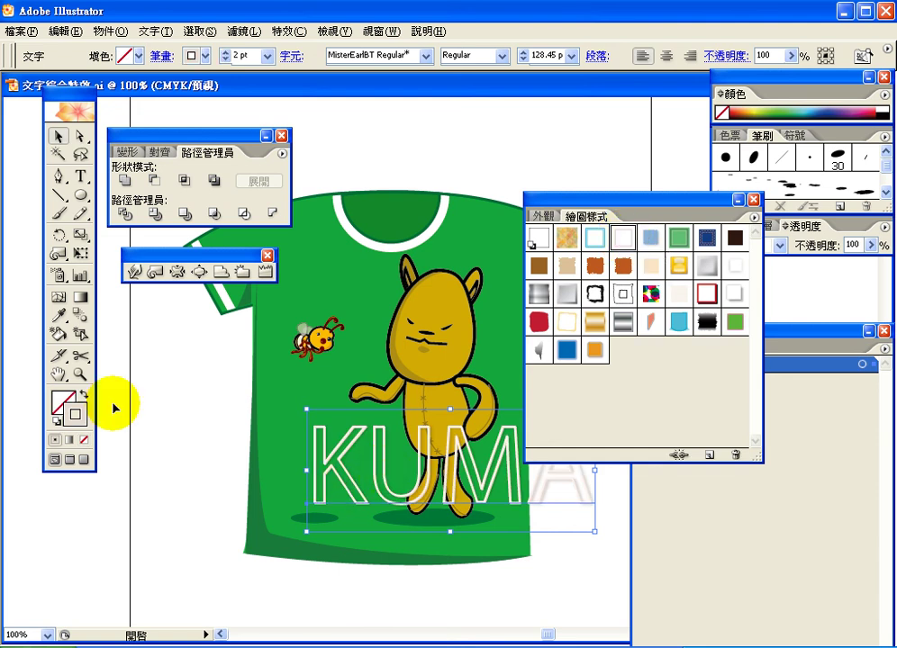
pyautogui.click(81, 375)
pyautogui.moveTo(291, 399); pyautogui.dragTo(355, 464)
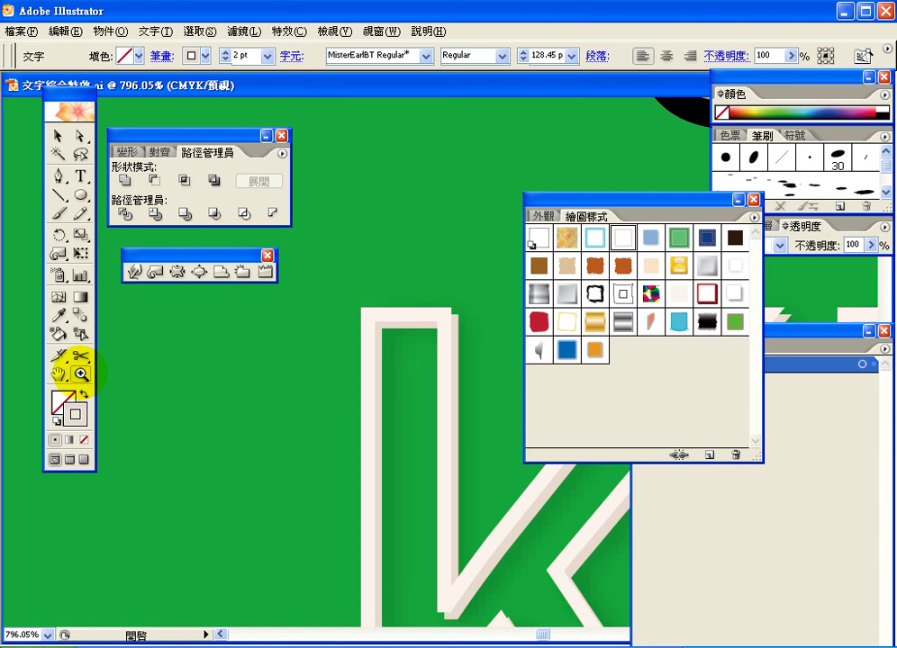
pyautogui.doubleClick(80, 373)
# Step: Inspect the appearance attributes of the styled KUMA text, including the settings of its 變形 and 製作陰影 effects
pyautogui.click(543, 217)
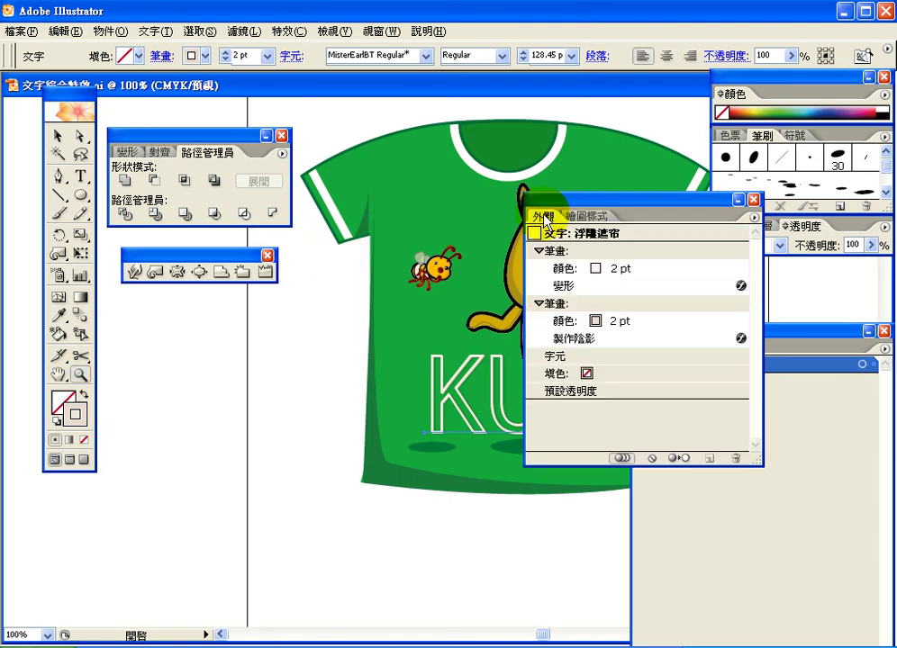
pyautogui.click(742, 287)
pyautogui.doubleClick(742, 288)
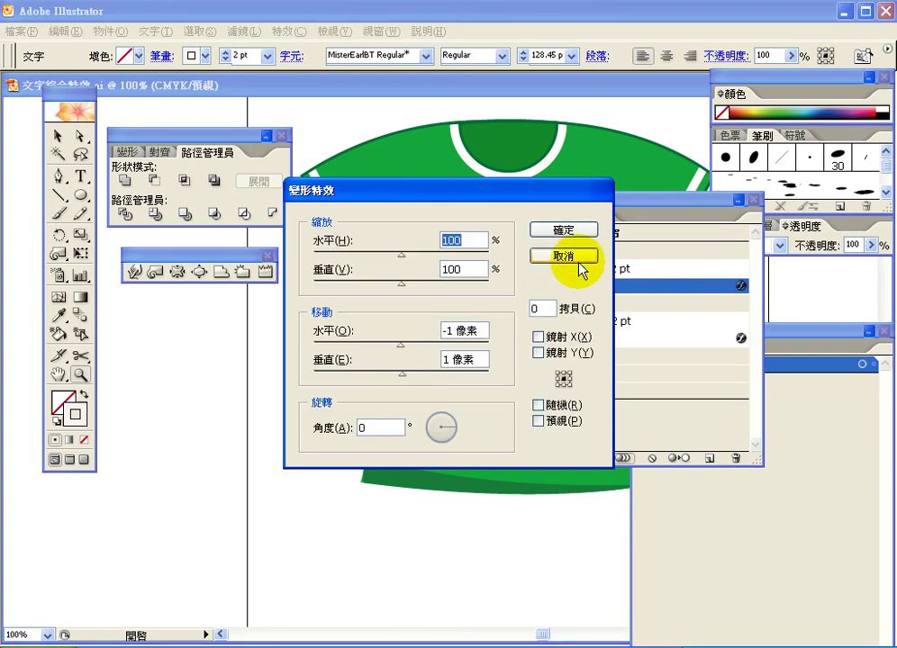
pyautogui.press('Escape')
pyautogui.click(740, 338)
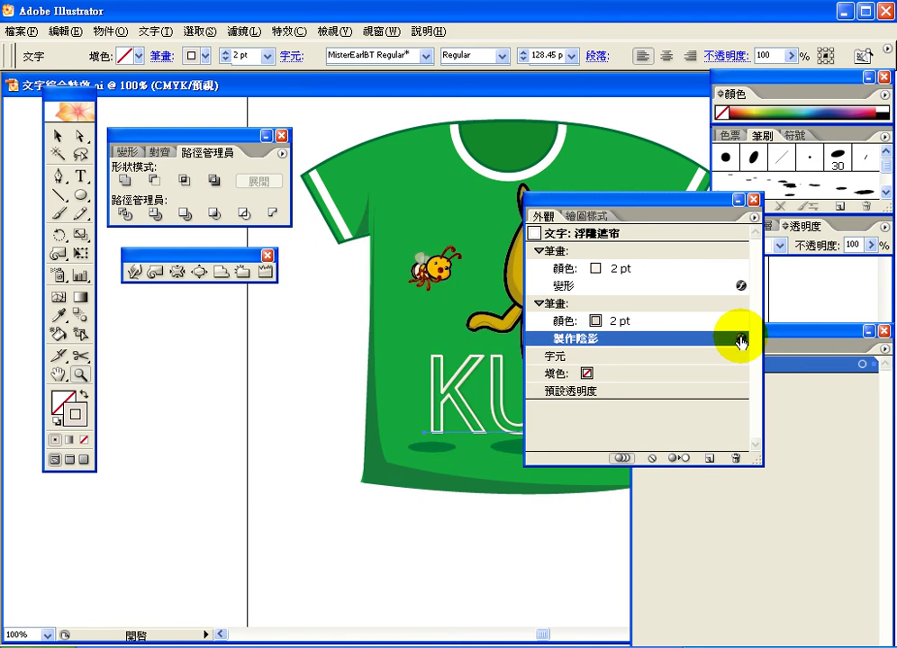
pyautogui.click(741, 339)
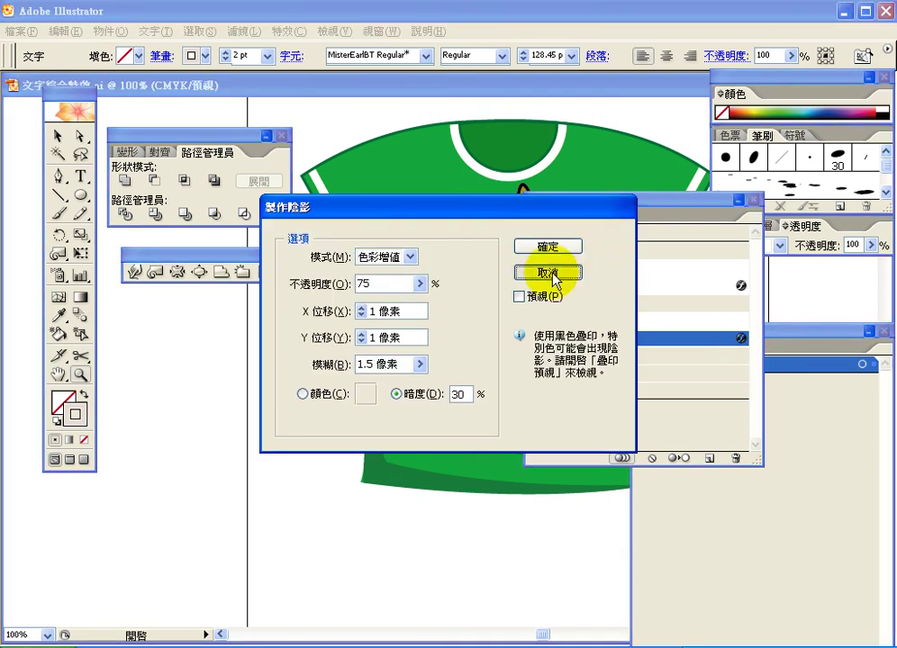
pyautogui.press('Return')
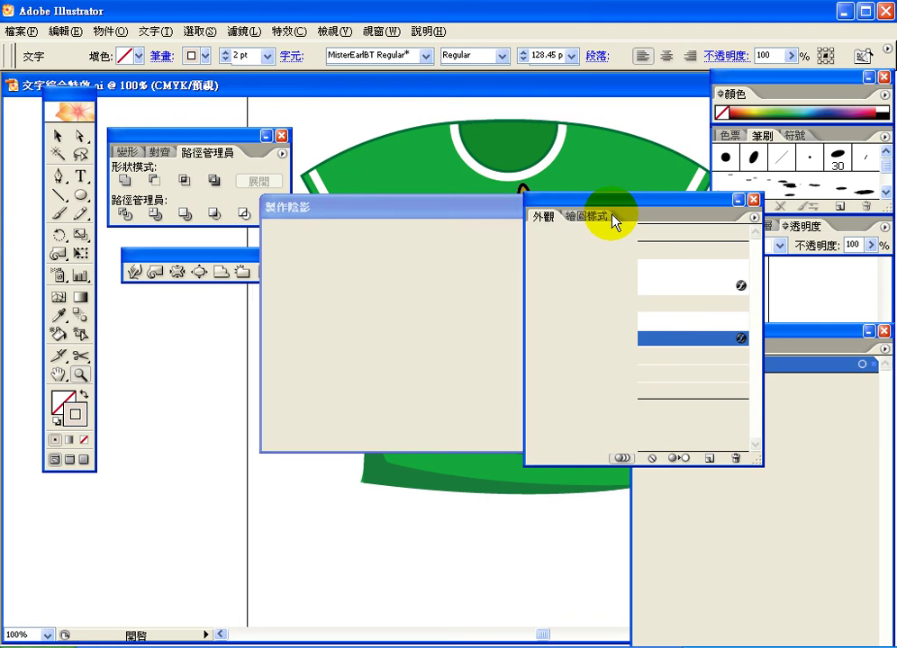
# Step: Reset the KUMA text to the default graphic style and try several others on it, ending with a blue 3D style from the 3D 特效 library
pyautogui.moveTo(607, 205); pyautogui.dragTo(660, 210)
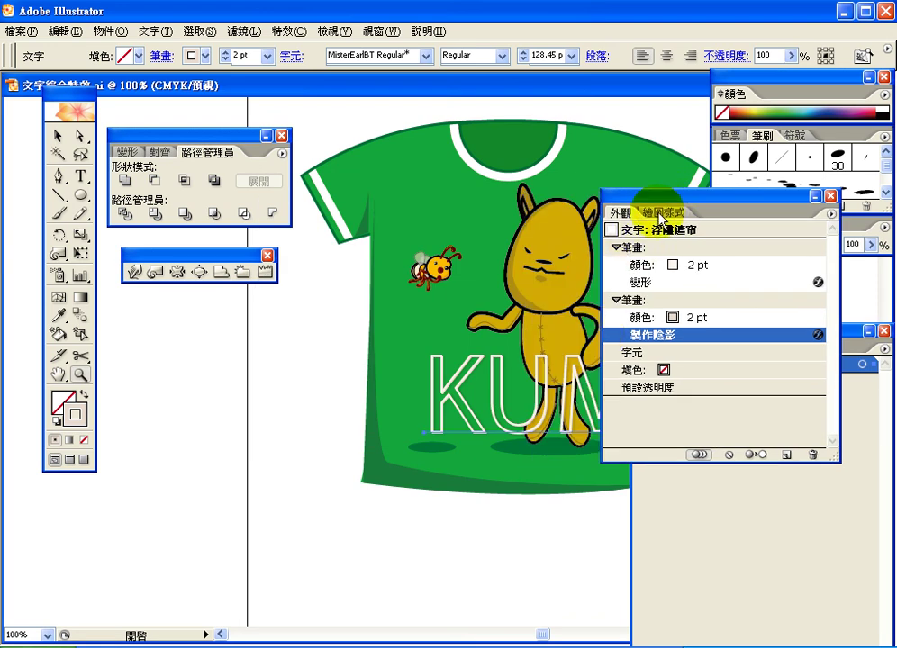
pyautogui.click(662, 216)
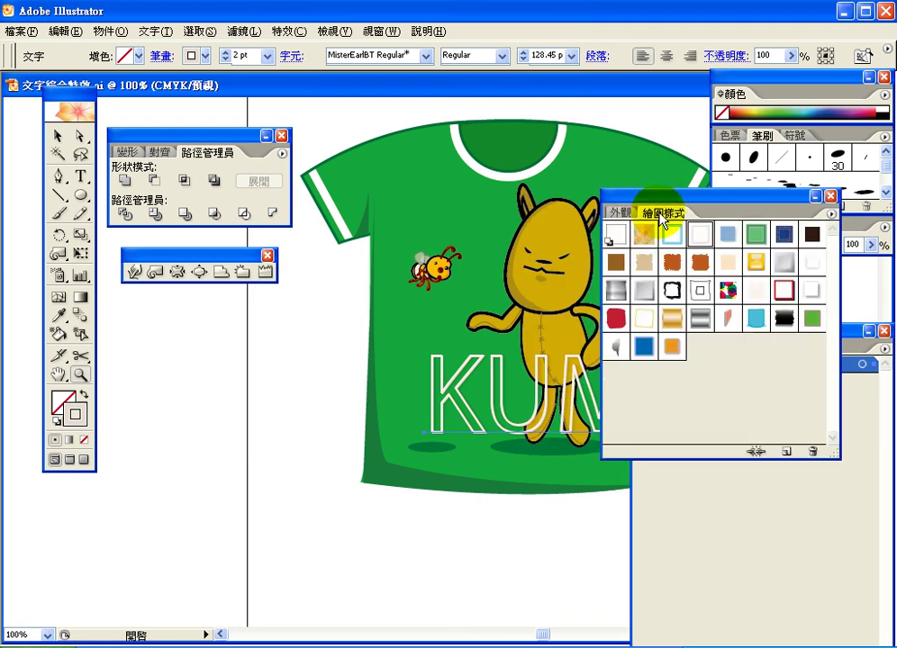
pyautogui.click(616, 241)
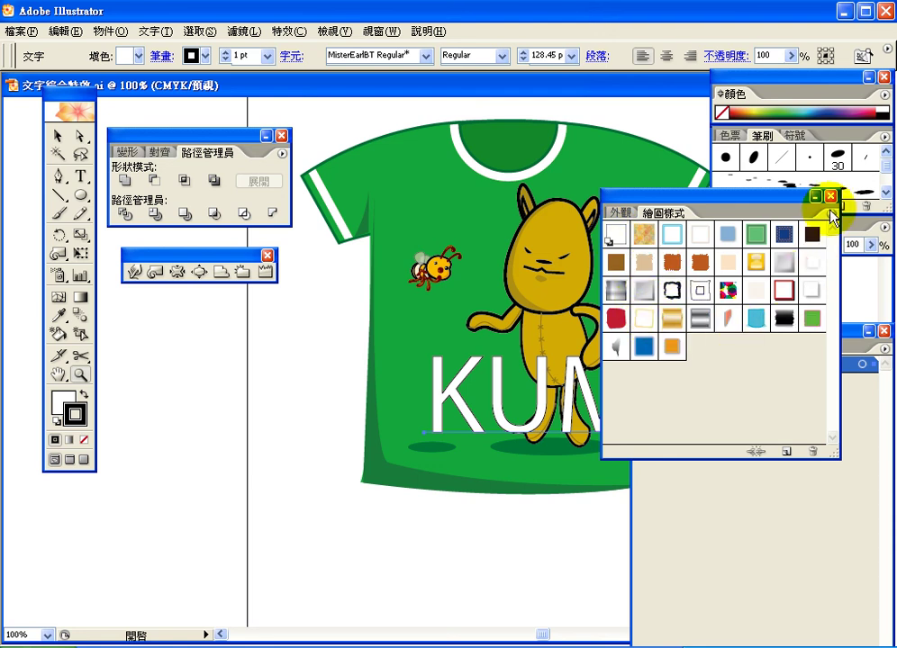
pyautogui.click(786, 289)
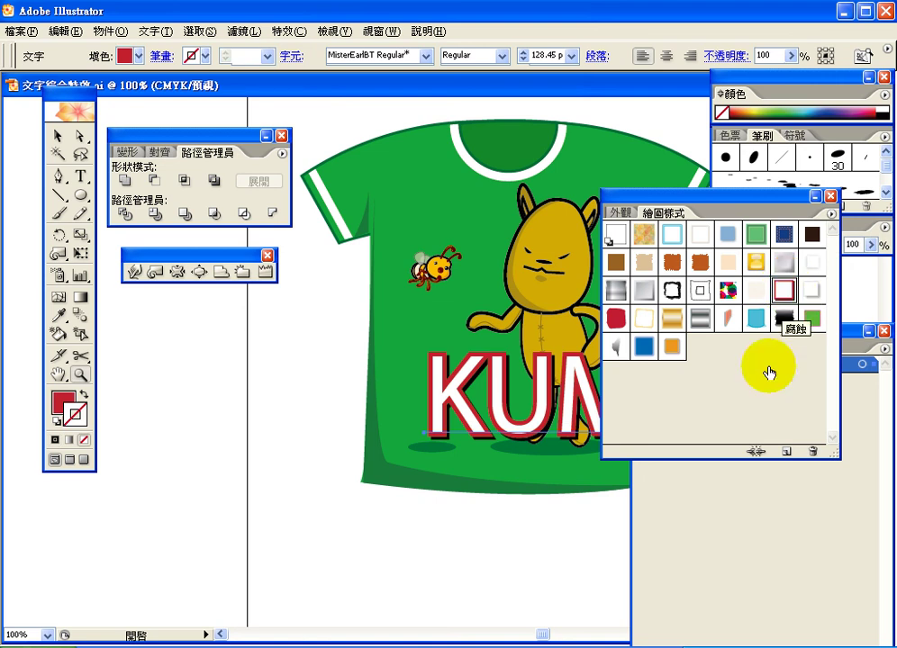
pyautogui.click(644, 319)
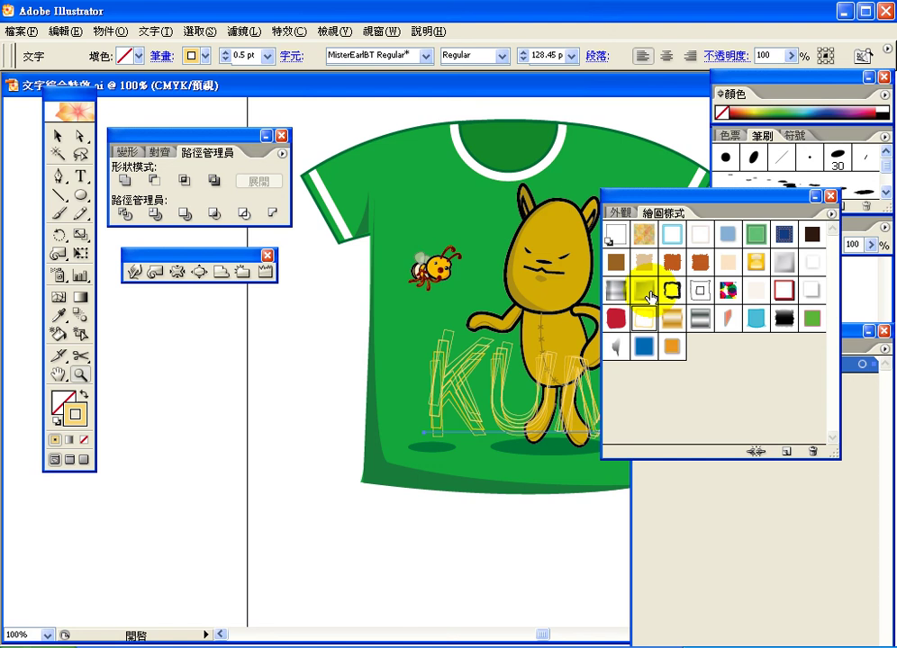
pyautogui.click(657, 293)
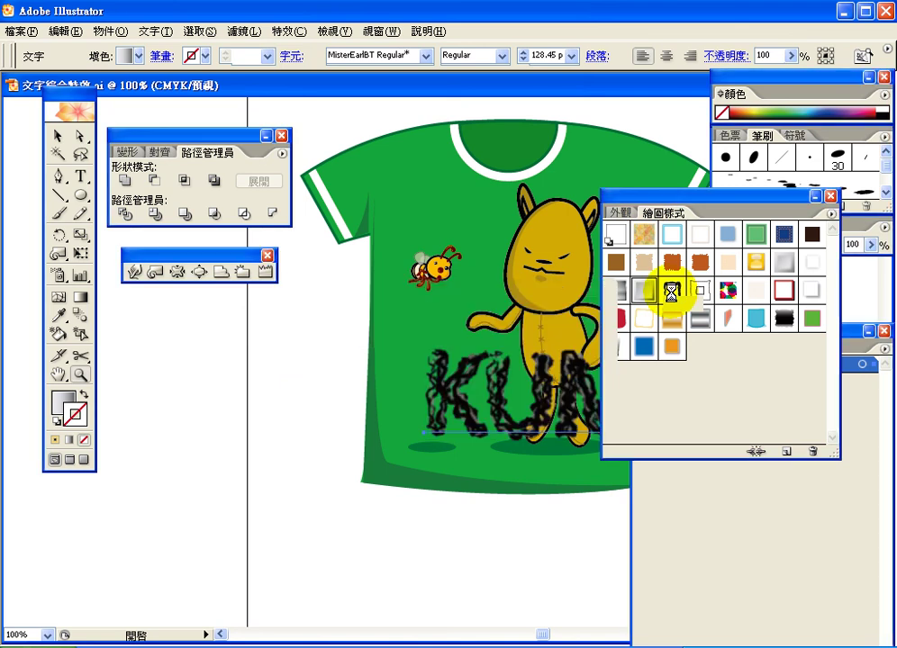
pyautogui.moveTo(665, 203)
pyautogui.mouseDown()
pyautogui.moveTo(616, 198)
pyautogui.moveTo(811, 200)
pyautogui.moveTo(811, 223)
pyautogui.mouseUp()
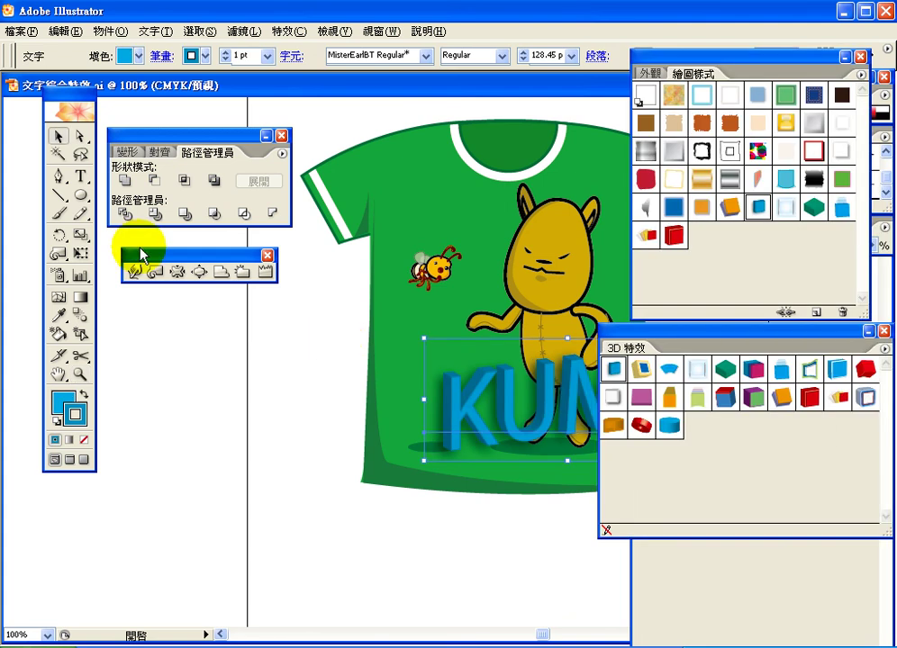
# Step: Create a new point text reading KUMI on the empty area beside the T-shirt
pyautogui.moveTo(202, 255); pyautogui.dragTo(198, 237)
pyautogui.click(81, 178)
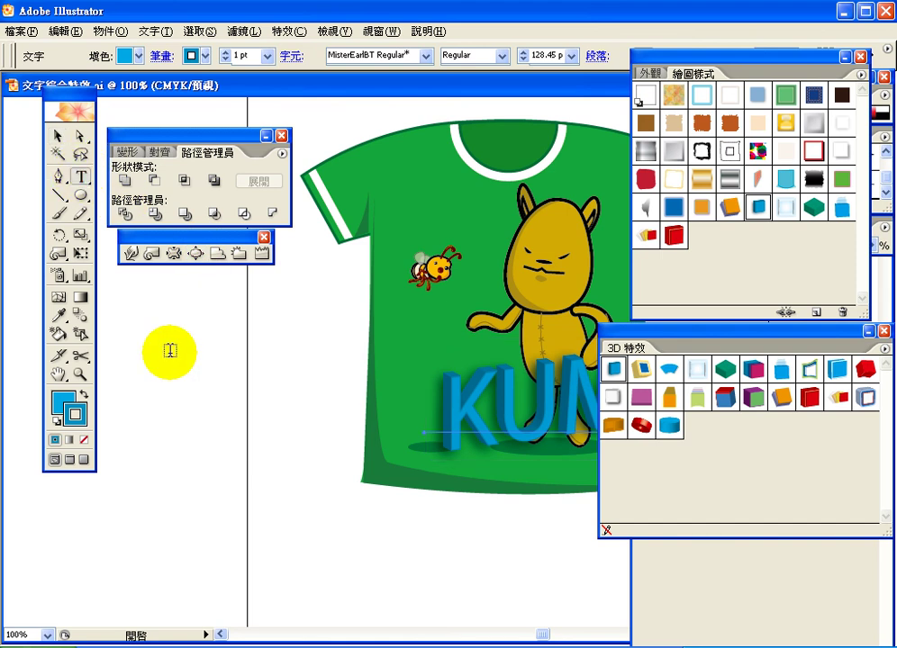
pyautogui.click(170, 354)
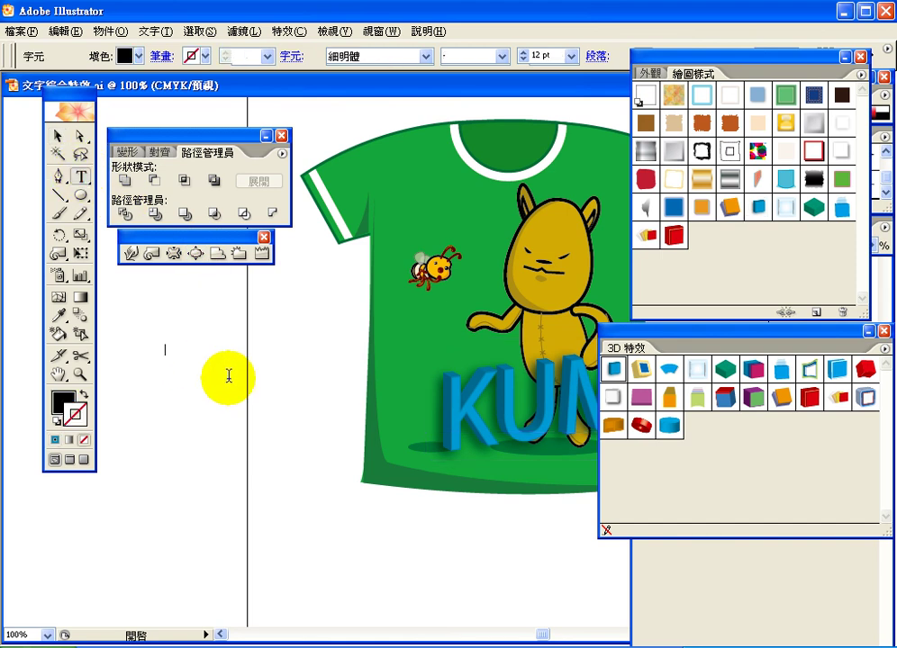
pyautogui.press('ctrl')
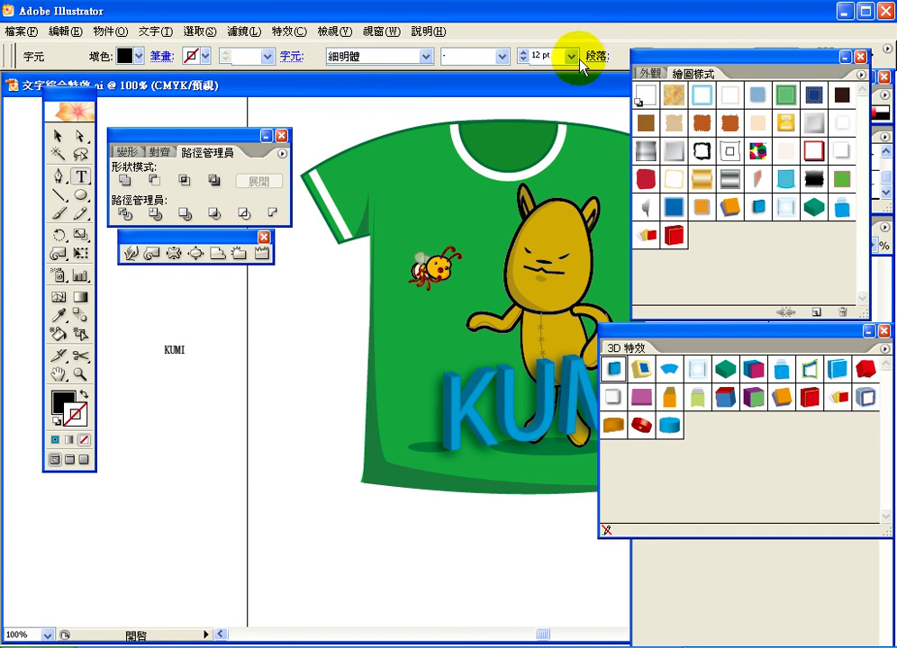
# Step: Format the whole KUMI text at 60 pt in the Arial Black font
pyautogui.click(571, 56)
pyautogui.click(554, 292)
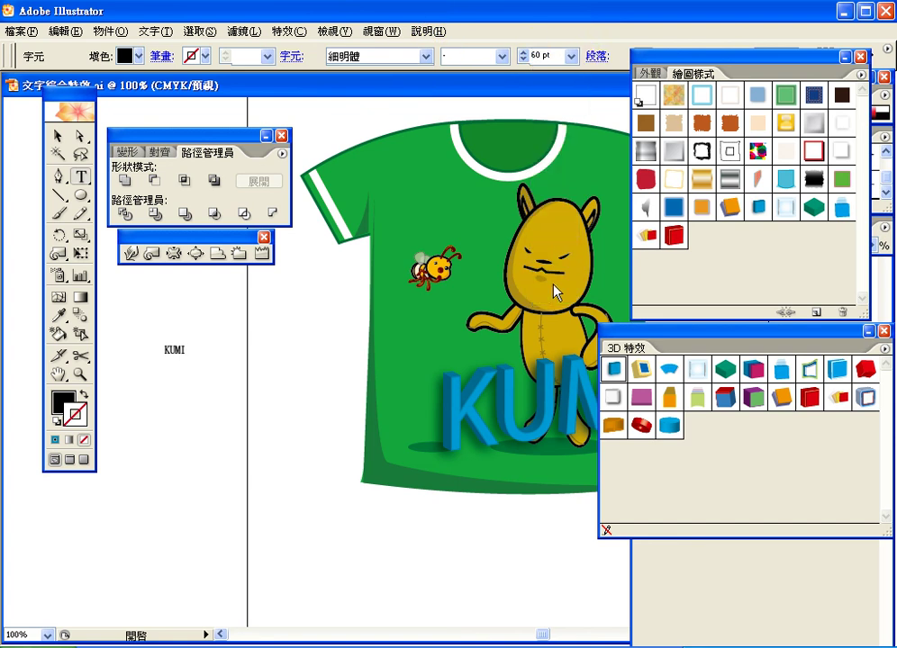
pyautogui.hotkey('ctrl', 'a')
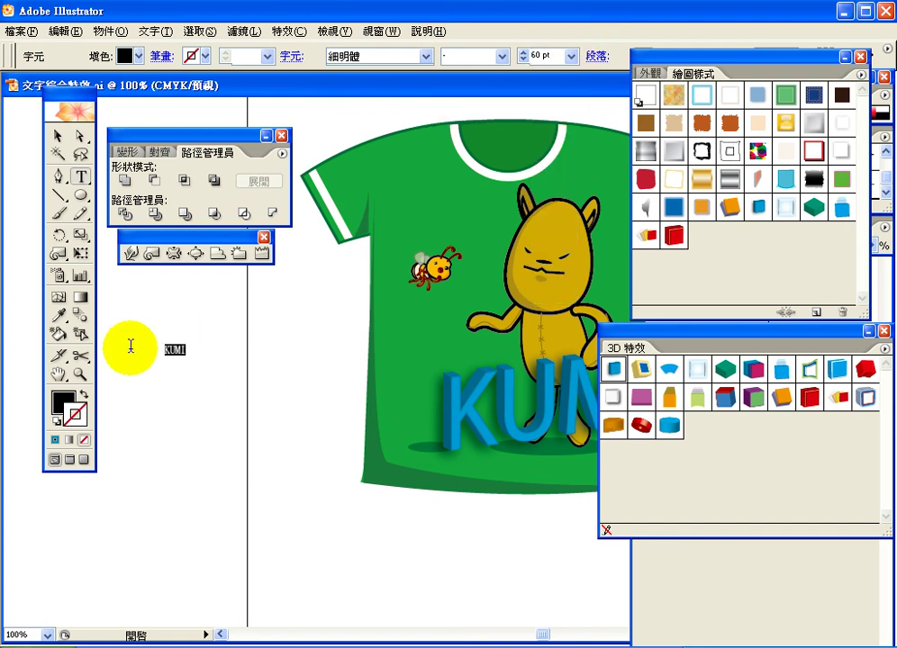
pyautogui.click(571, 56)
pyautogui.click(548, 340)
pyautogui.click(421, 56)
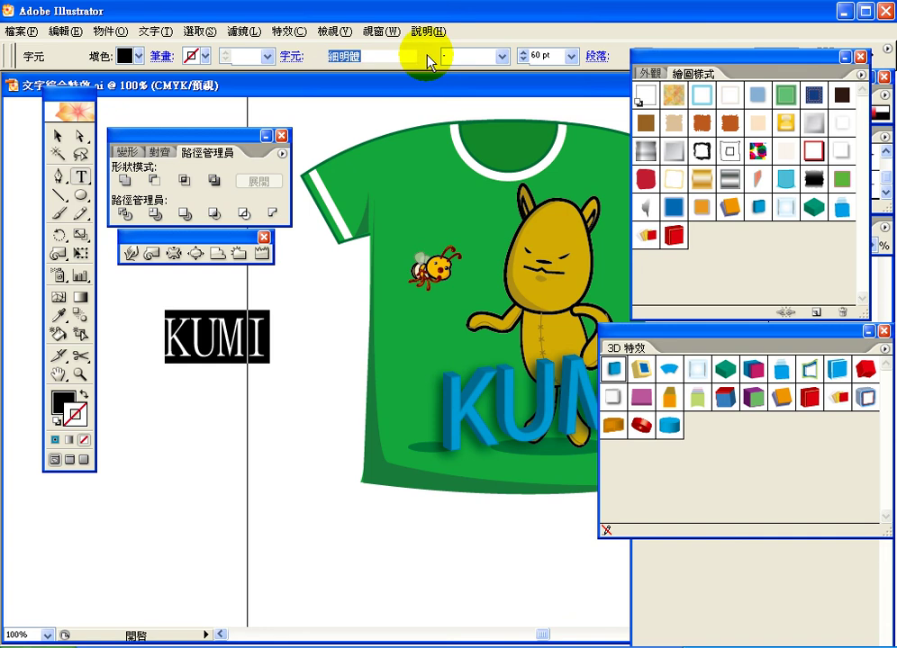
pyautogui.click(425, 56)
pyautogui.click(434, 175)
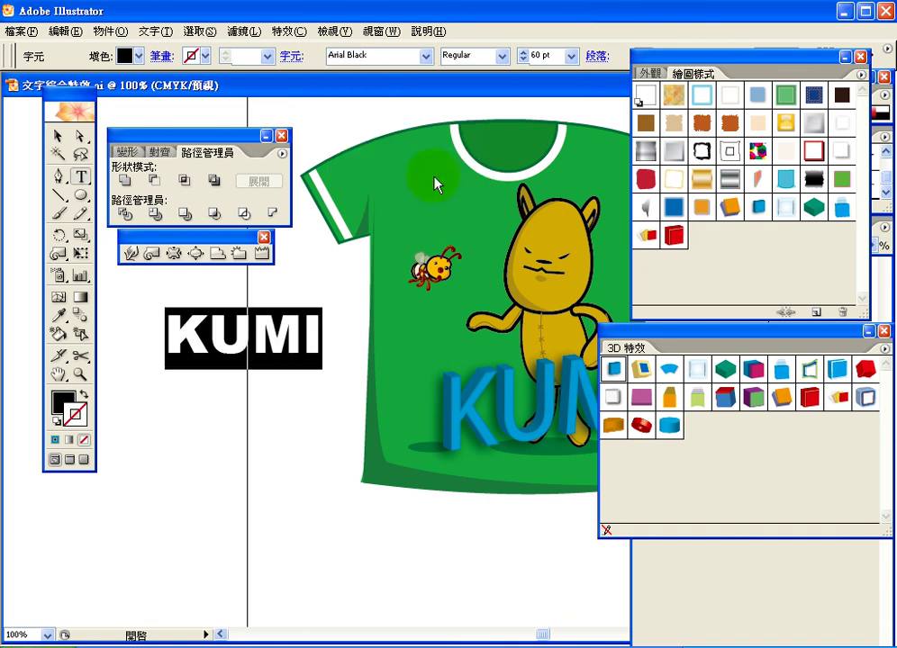
# Step: Apply the 下弧形 warp effect to the KUMI text with a 25% horizontal bend and distortion of 39% horizontal and 22% vertical
pyautogui.click(57, 135)
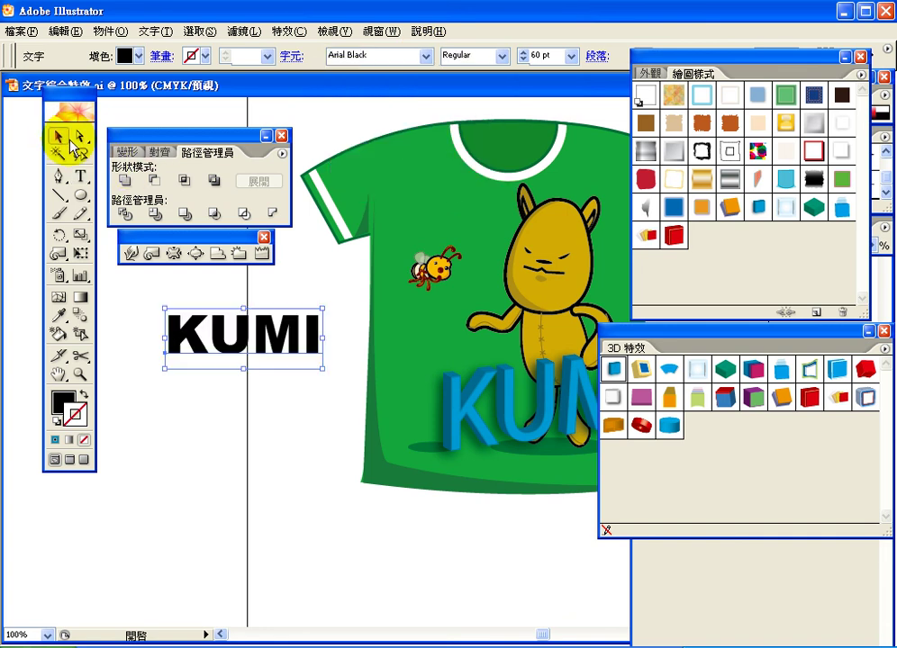
pyautogui.click(288, 31)
pyautogui.moveTo(393, 160)
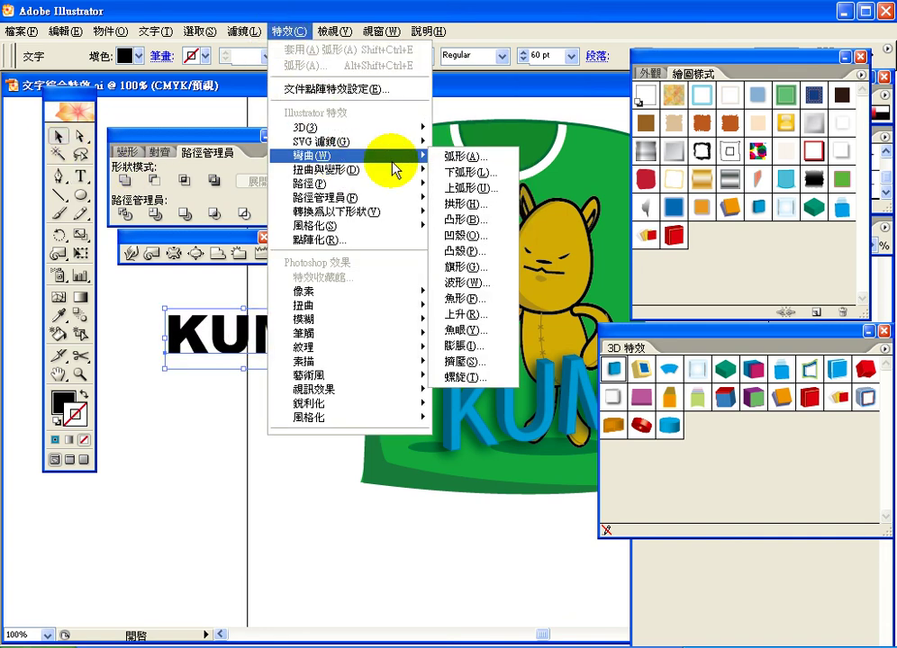
pyautogui.click(461, 174)
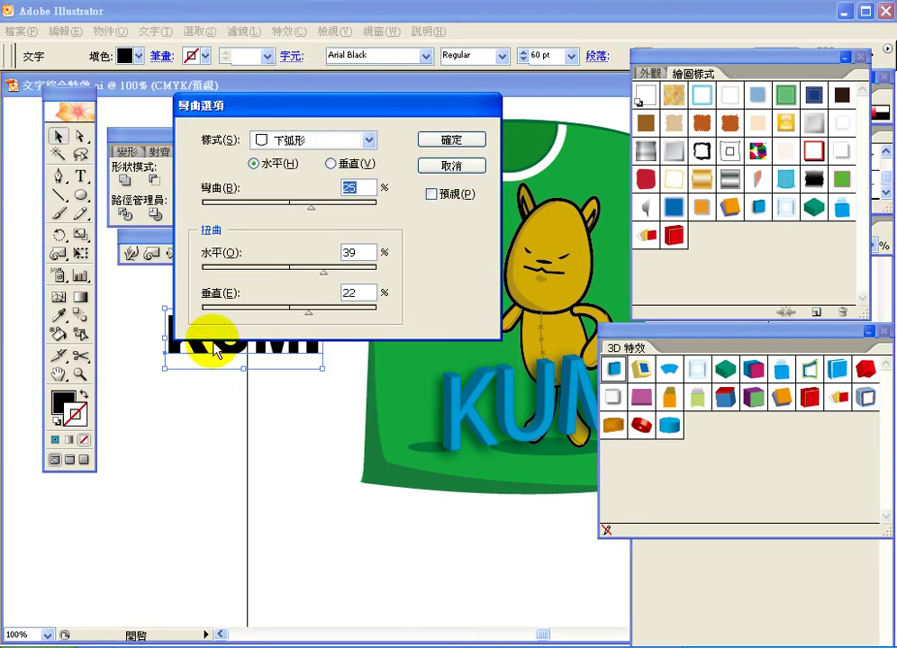
pyautogui.moveTo(429, 106); pyautogui.dragTo(606, 71)
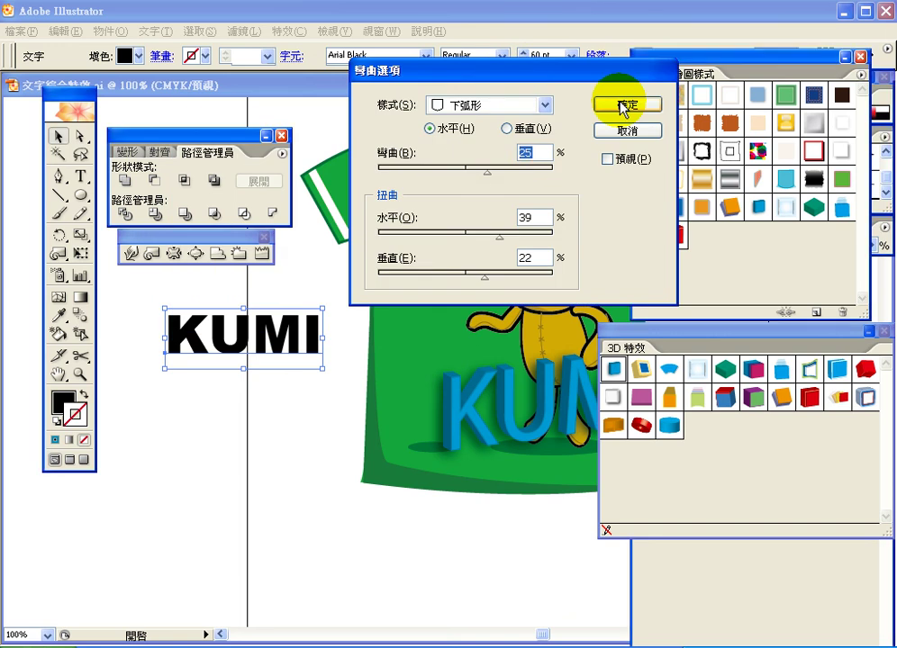
pyautogui.click(621, 106)
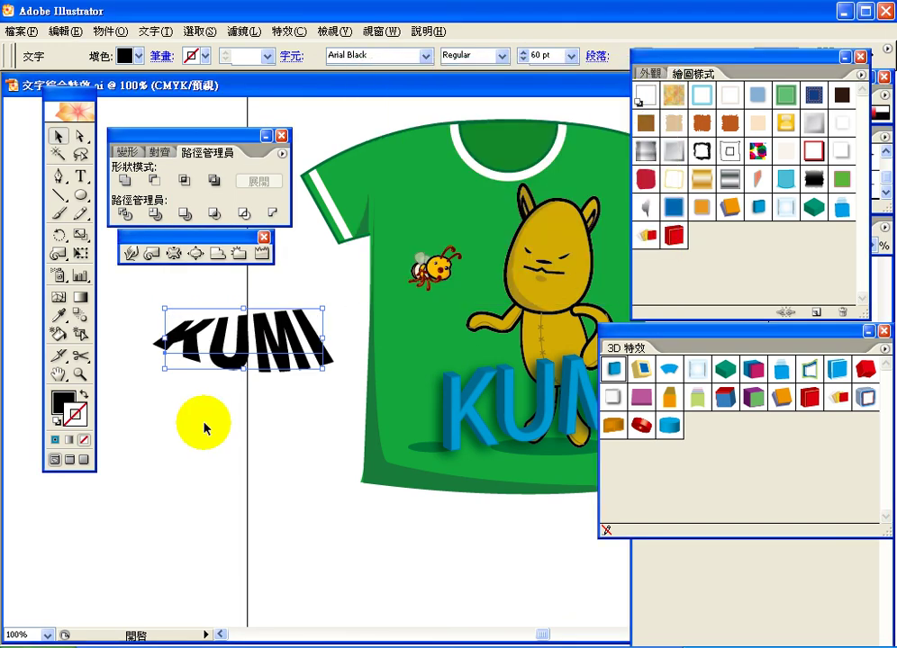
# Step: Check that the warped KUMI text is still editable by selecting its letter U, and reselect the whole text object
pyautogui.click(80, 177)
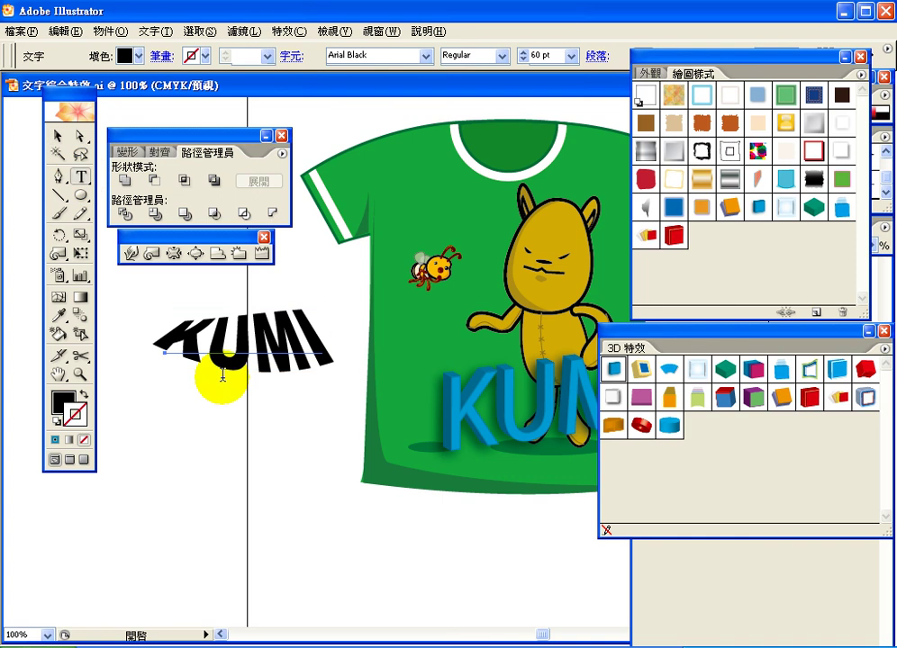
pyautogui.click(250, 347)
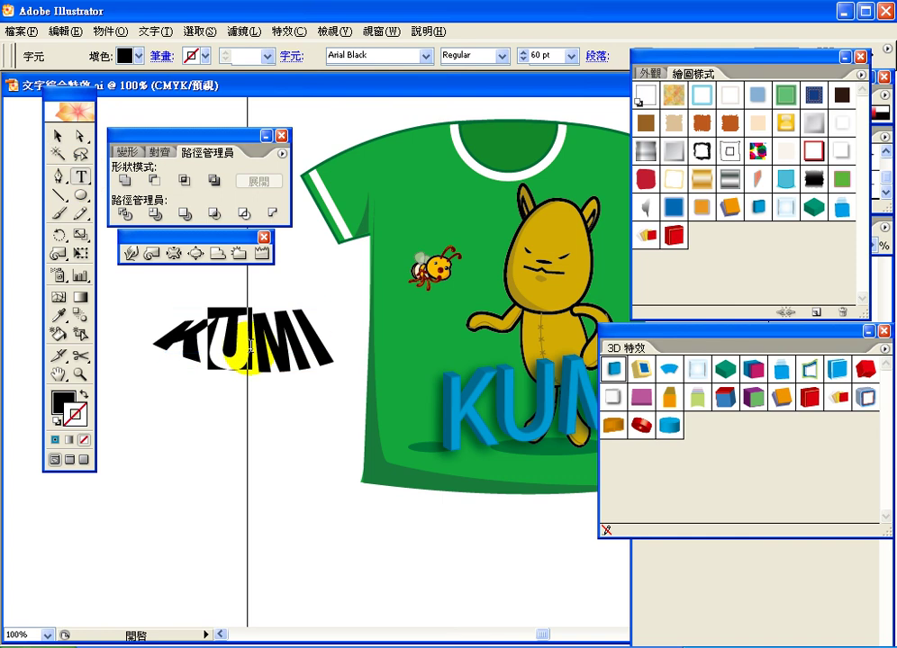
pyautogui.click(58, 136)
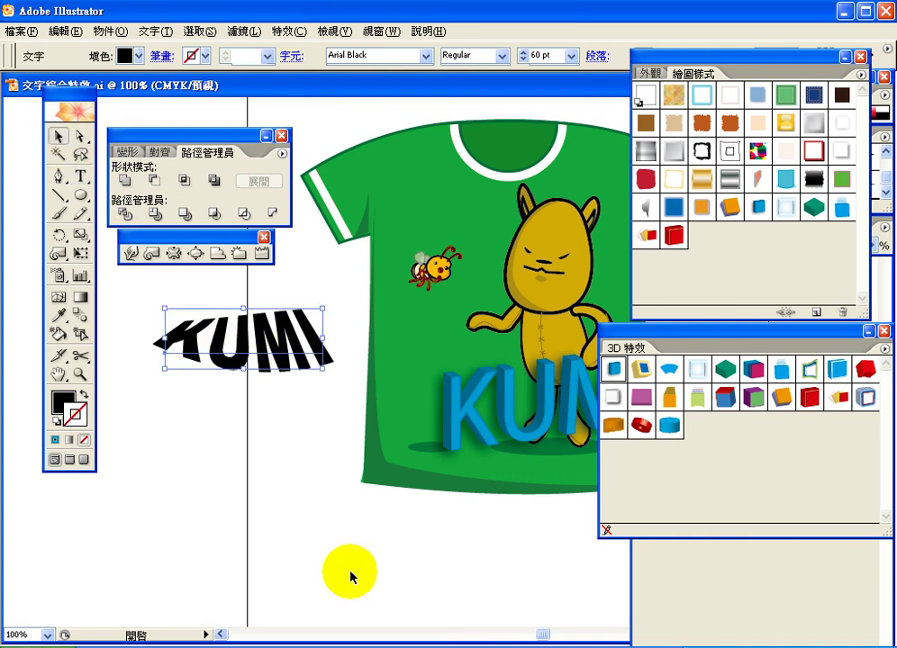
# Step: Consult the 使用特效種類 notes in Notepad and apply the listed 浮雕遮帘 graphic style to the KUMI text in Illustrator
pyautogui.click(368, 646)
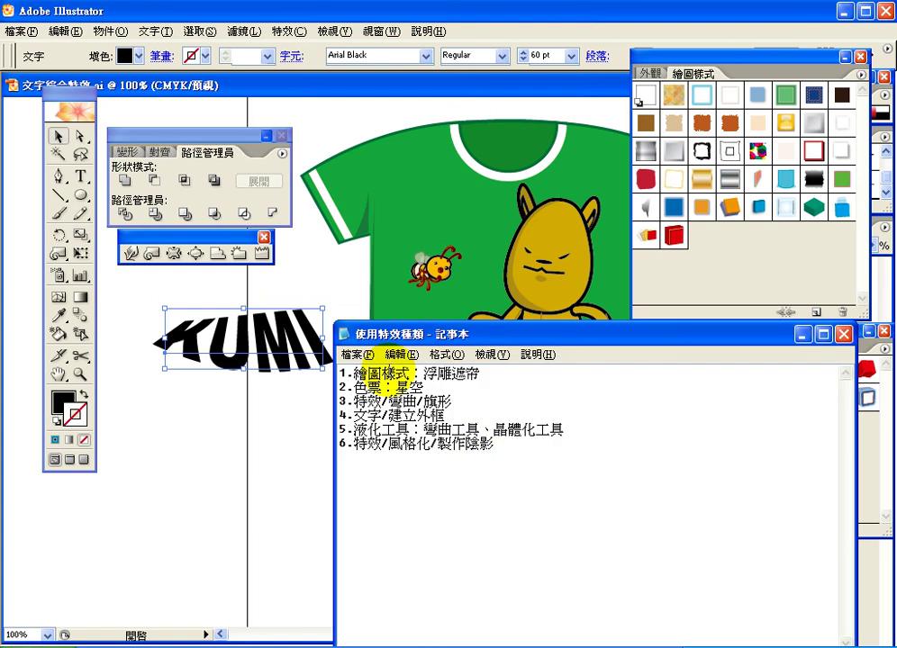
pyautogui.moveTo(368, 372); pyautogui.dragTo(514, 377)
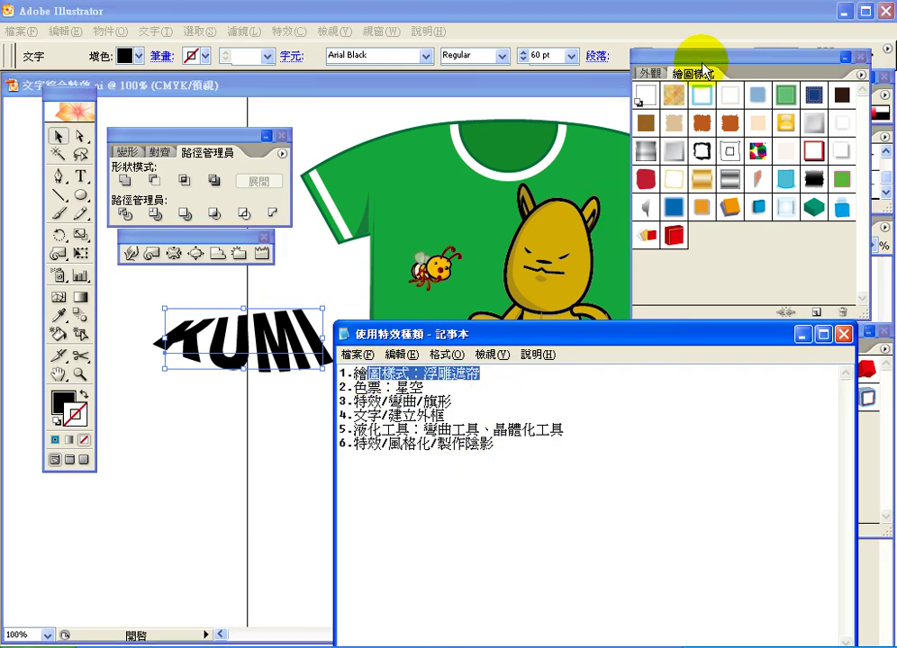
pyautogui.click(702, 71)
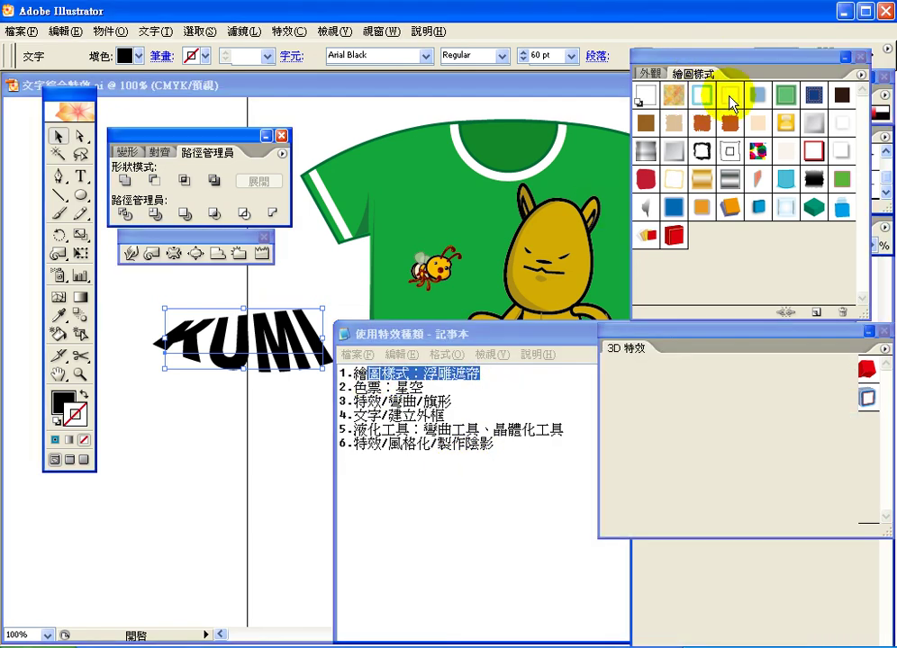
pyautogui.click(729, 97)
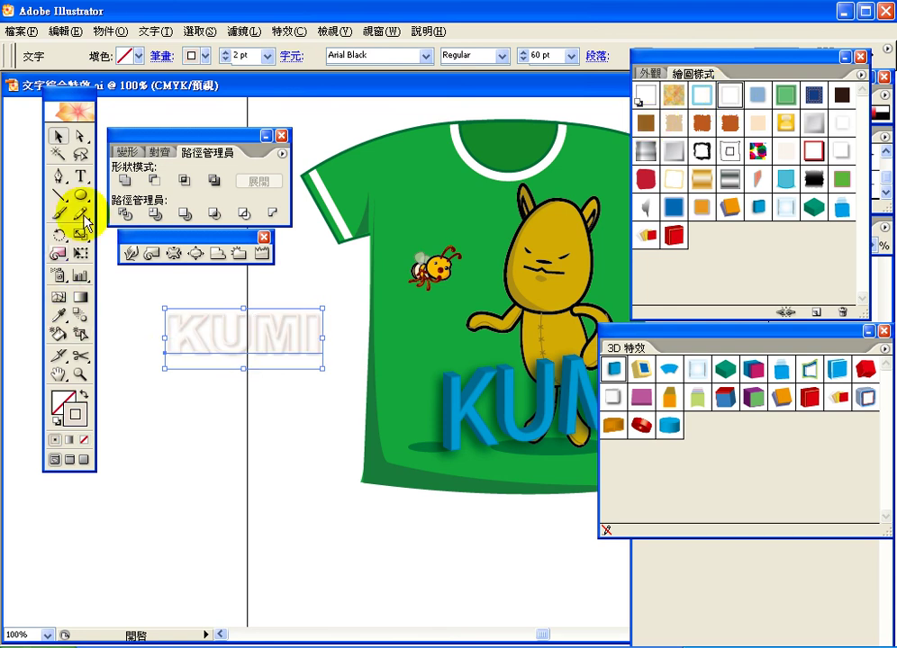
# Step: Check that the styled KUMI text is still editable by selecting its letter U, and look up the listed swatch in the Notepad notes
pyautogui.click(80, 176)
pyautogui.moveTo(206, 334); pyautogui.dragTo(234, 338)
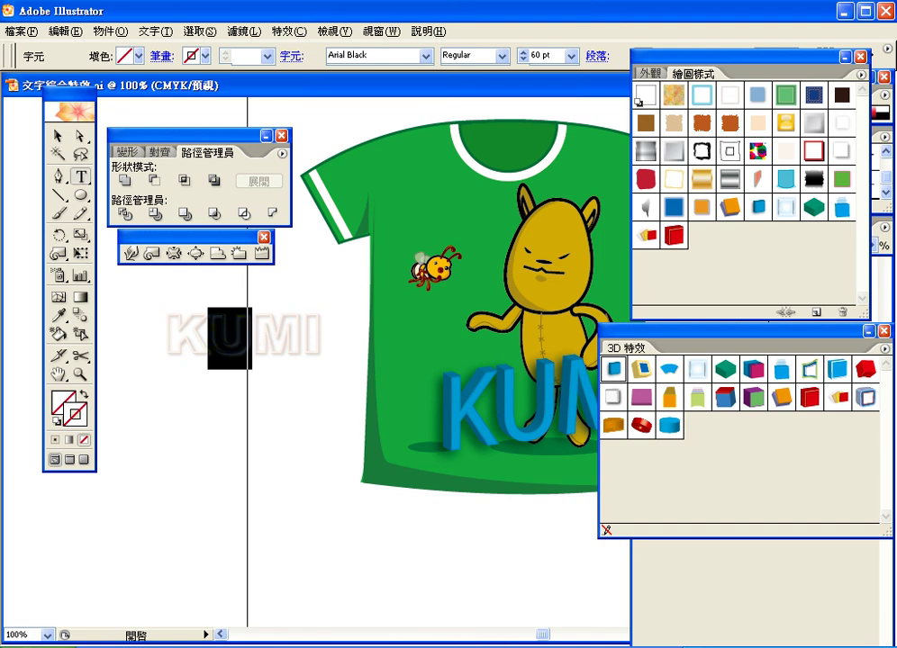
pyautogui.click(480, 646)
pyautogui.doubleClick(409, 387)
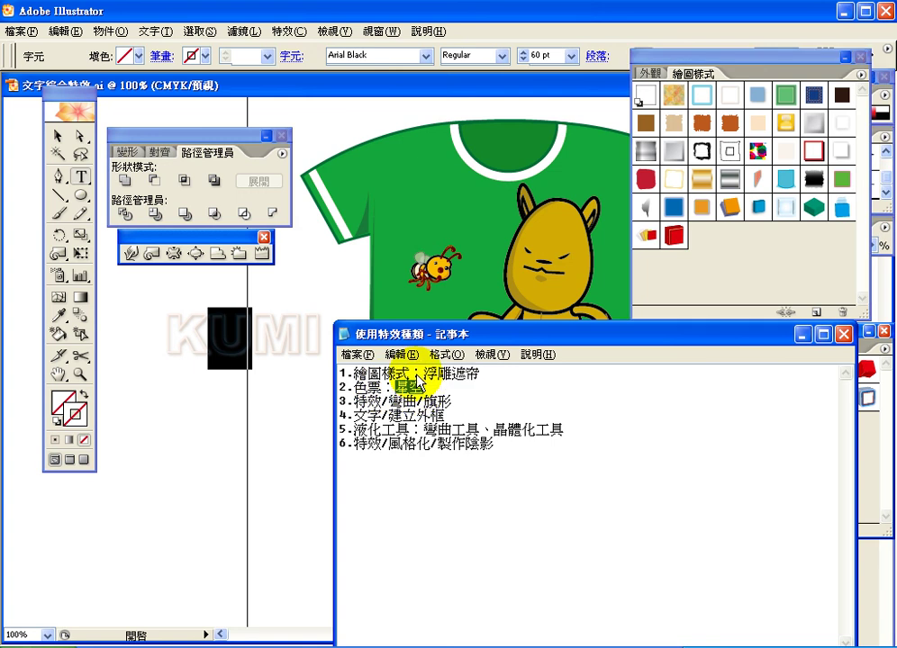
# Step: Back in Illustrator, fill the KUMI text with the 星空 pattern swatch, leaving its stroke without the pattern
pyautogui.click(58, 136)
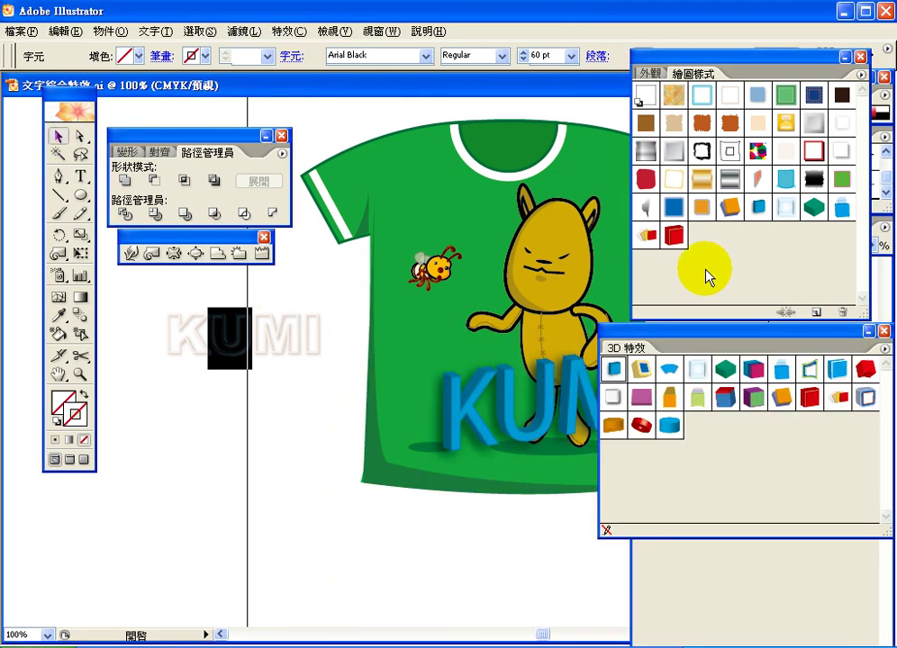
pyautogui.moveTo(780, 77); pyautogui.dragTo(737, 288)
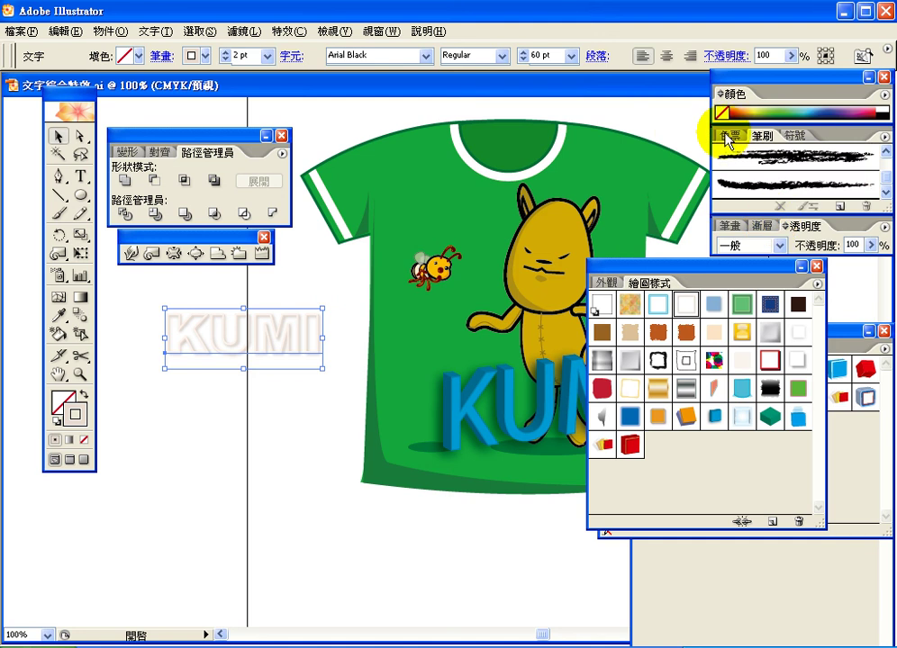
pyautogui.click(725, 138)
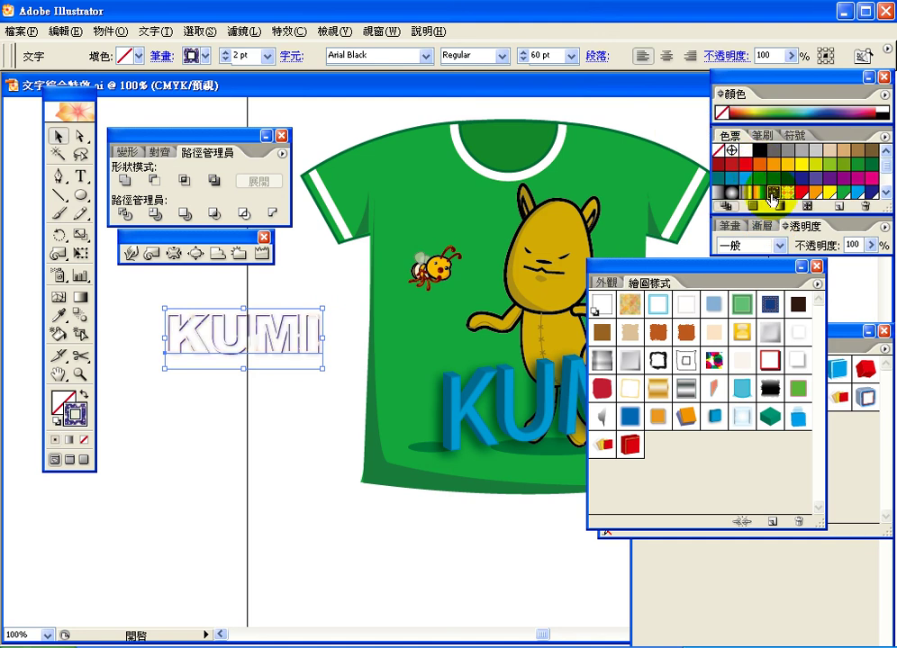
pyautogui.click(76, 32)
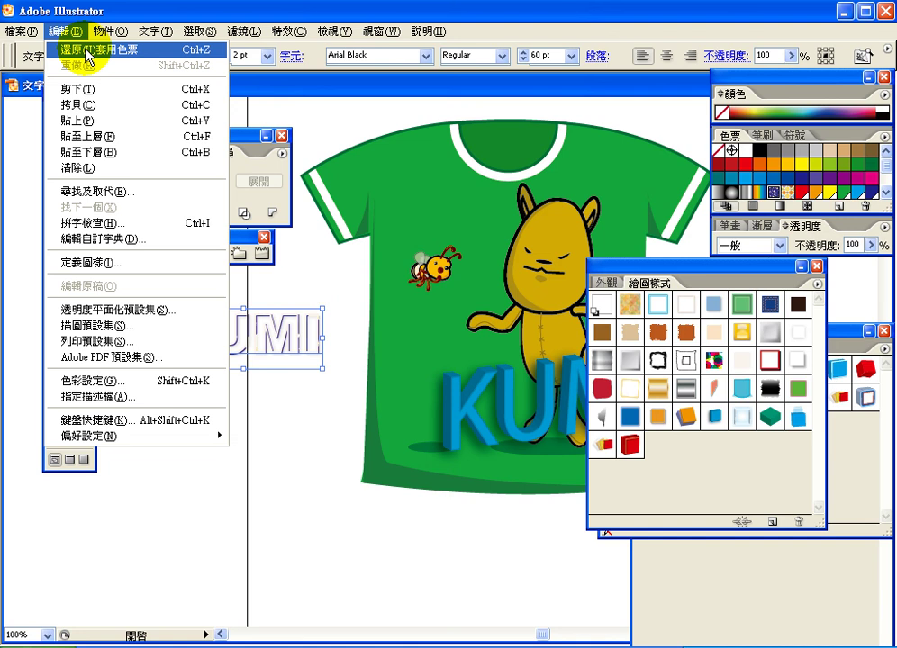
pyautogui.click(87, 50)
pyautogui.click(62, 403)
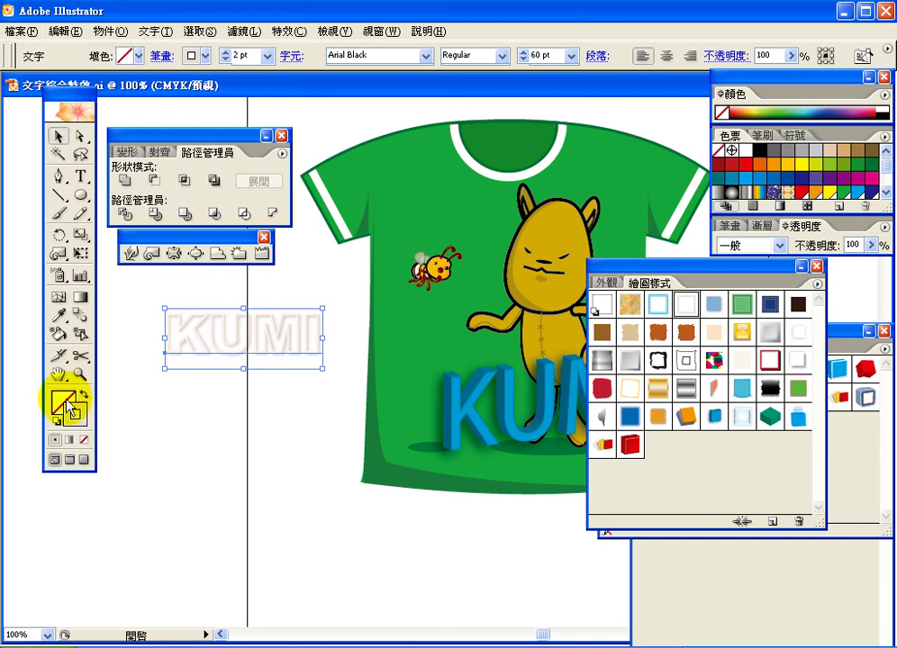
pyautogui.click(773, 191)
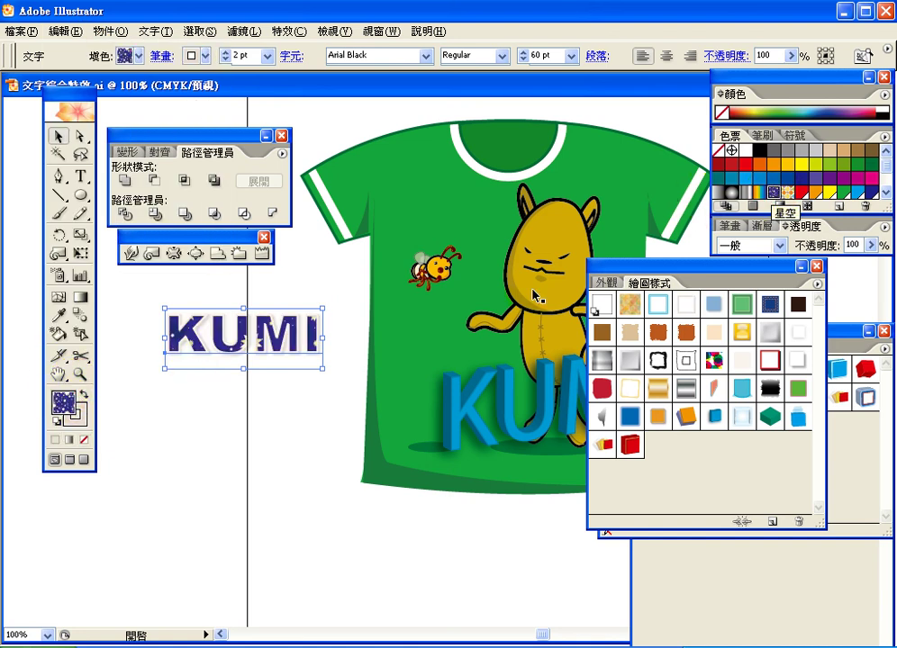
# Step: Scale the KUMI text up proportionally to about 97.68 pt and check its editability by selecting the letter U
pyautogui.moveTo(318, 364); pyautogui.dragTo(421, 495)
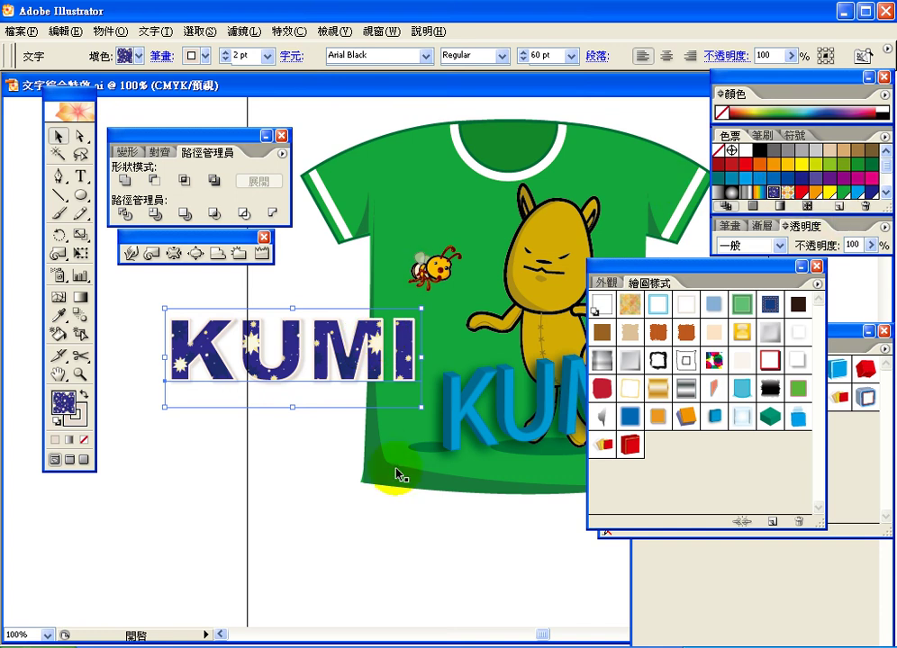
pyautogui.click(81, 176)
pyautogui.click(299, 355)
pyautogui.moveTo(299, 355); pyautogui.dragTo(200, 351)
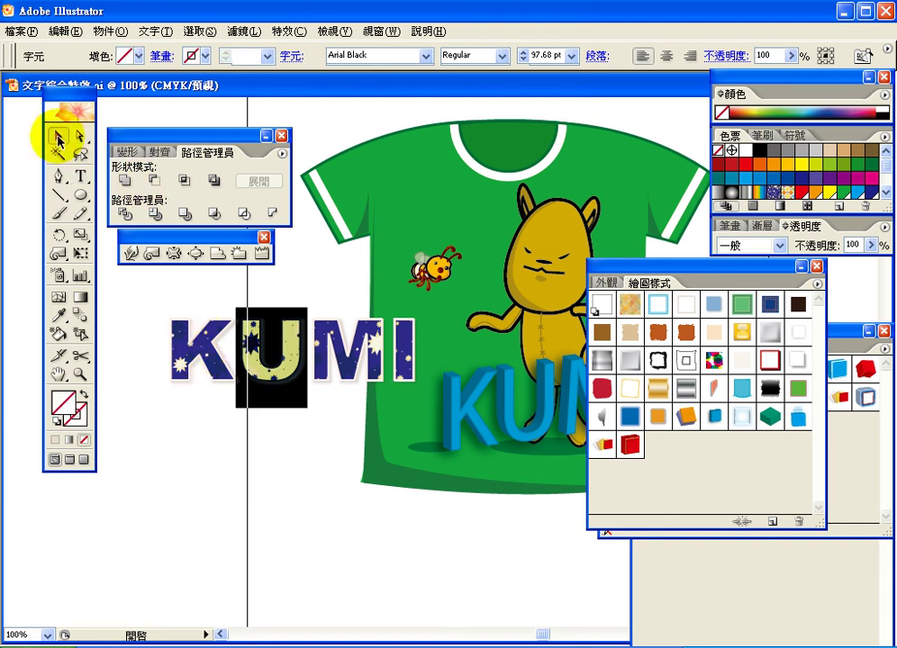
pyautogui.click(57, 136)
# Step: Switch to the 使用特效種類 notes in Notepad and review the listed warp, liquify tool and drop shadow entries
pyautogui.hotkey('alt', 'Tab')
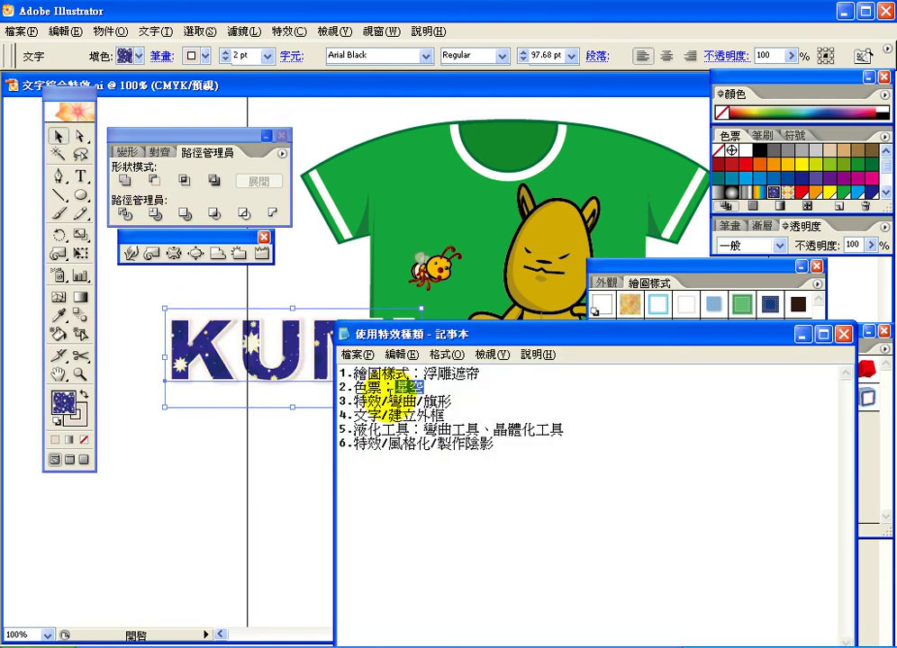
pyautogui.moveTo(354, 400); pyautogui.dragTo(474, 407)
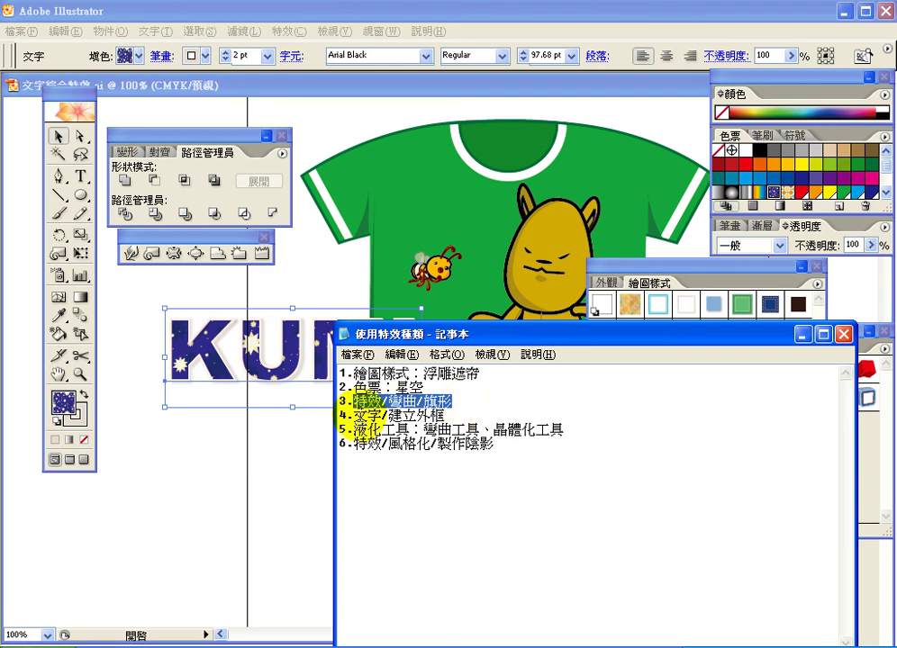
pyautogui.click(356, 440)
pyautogui.moveTo(352, 430); pyautogui.dragTo(381, 431)
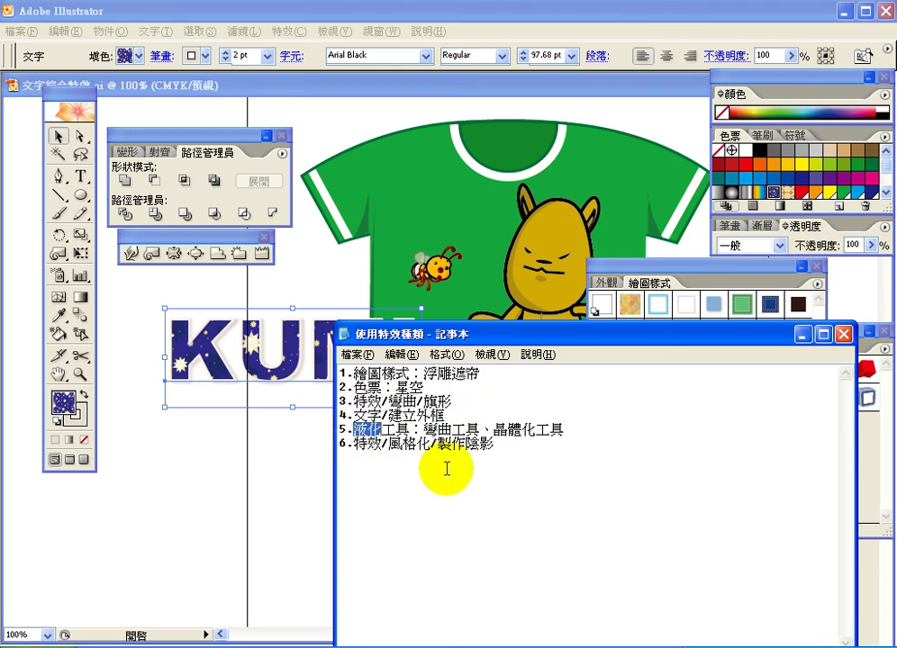
pyautogui.moveTo(466, 444); pyautogui.dragTo(326, 447)
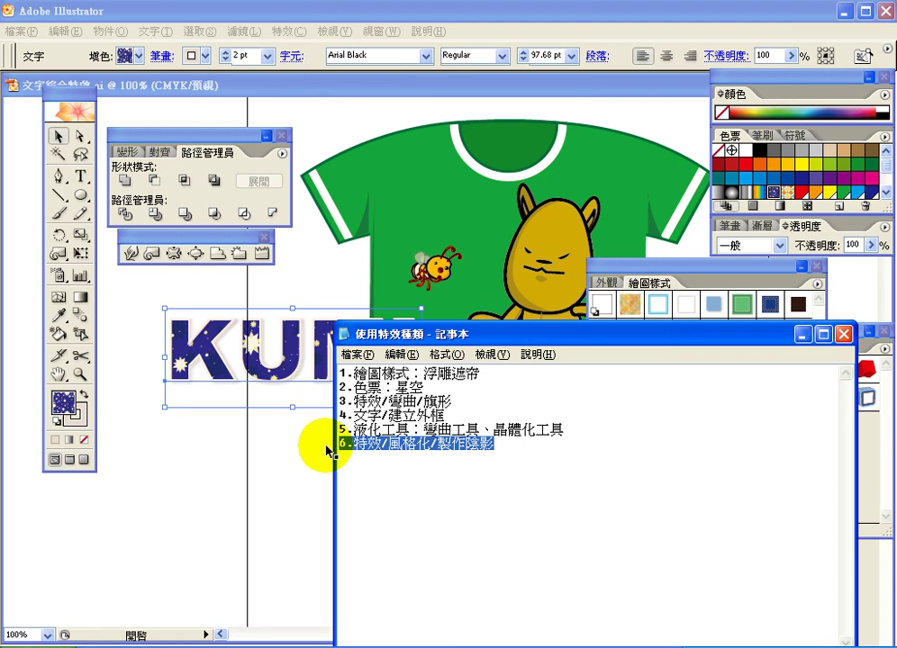
pyautogui.moveTo(352, 430); pyautogui.dragTo(451, 431)
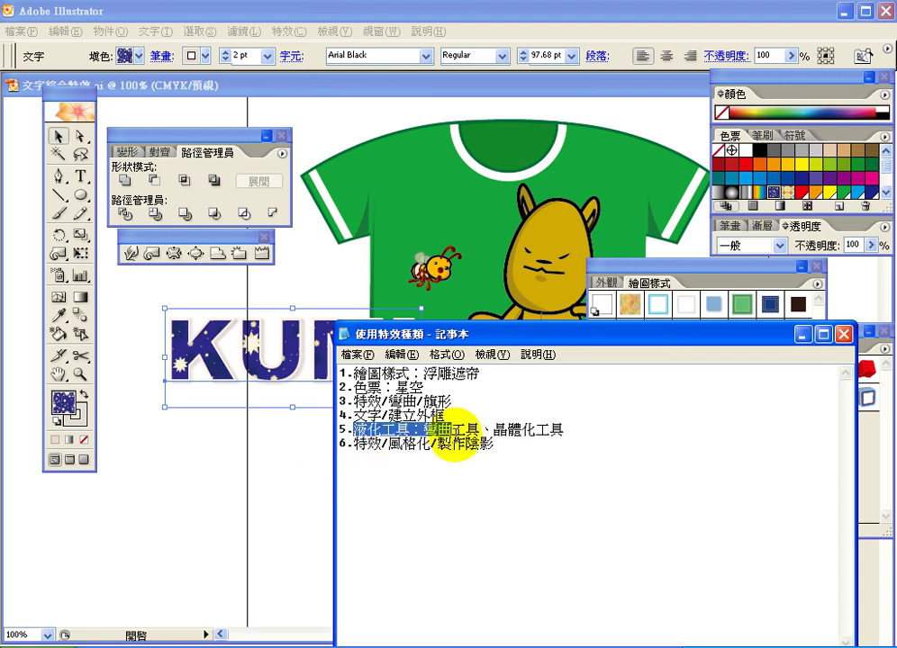
# Step: Return to Illustrator and try to distort the live KUMI text with the liquify Warp tool
pyautogui.click(282, 90)
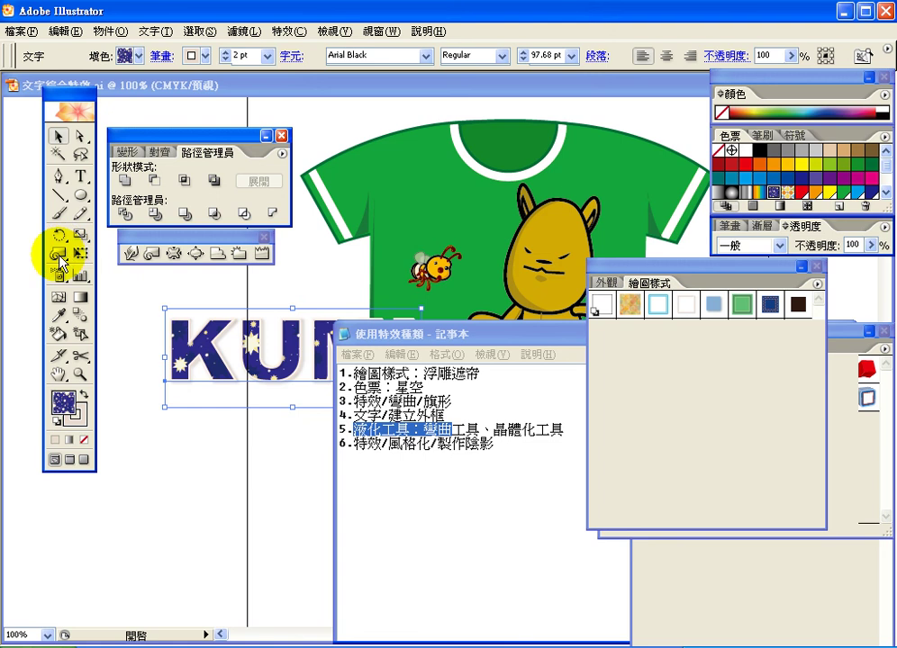
pyautogui.click(132, 255)
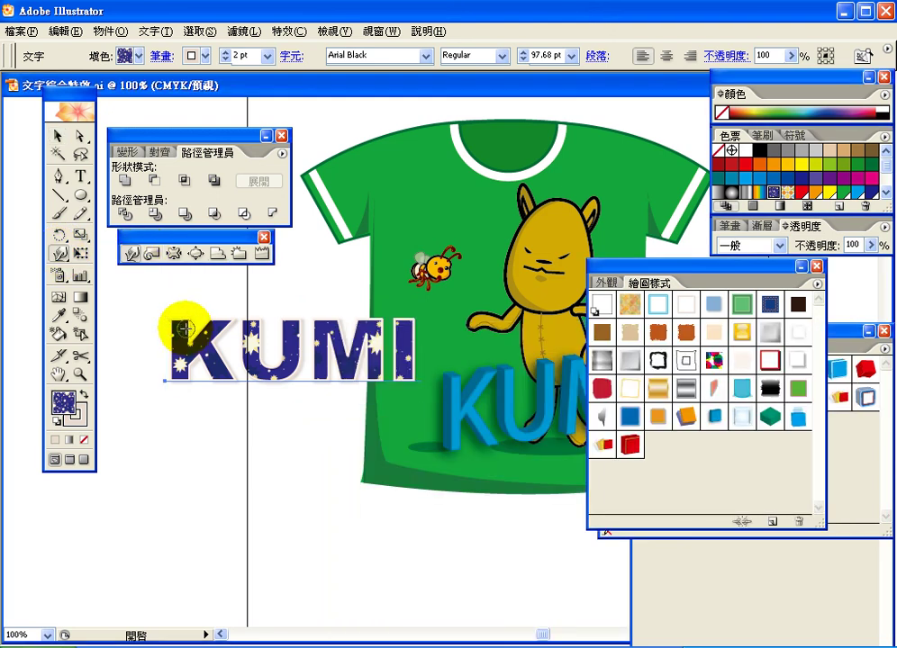
pyautogui.click(56, 135)
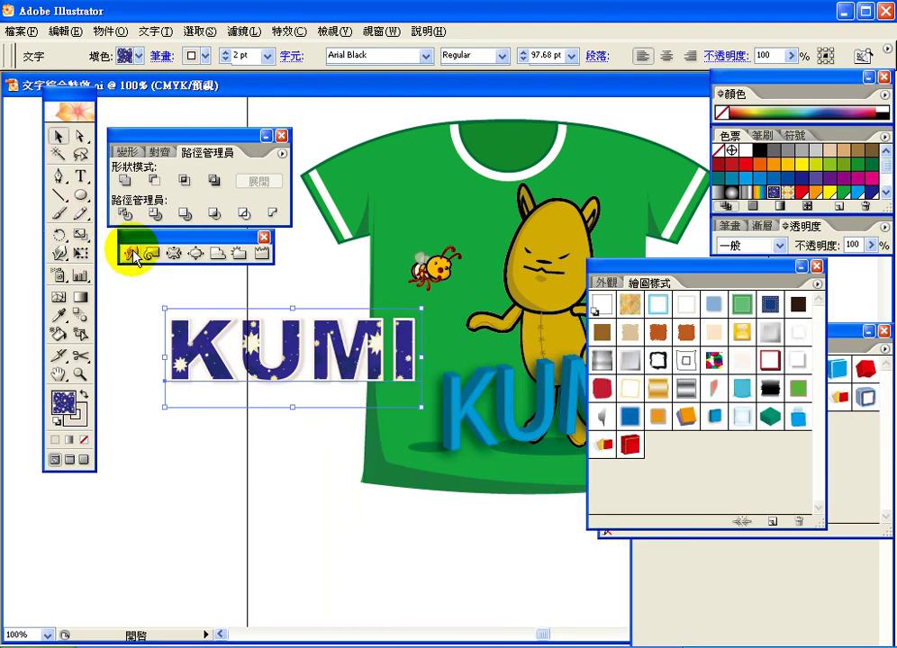
pyautogui.click(164, 306)
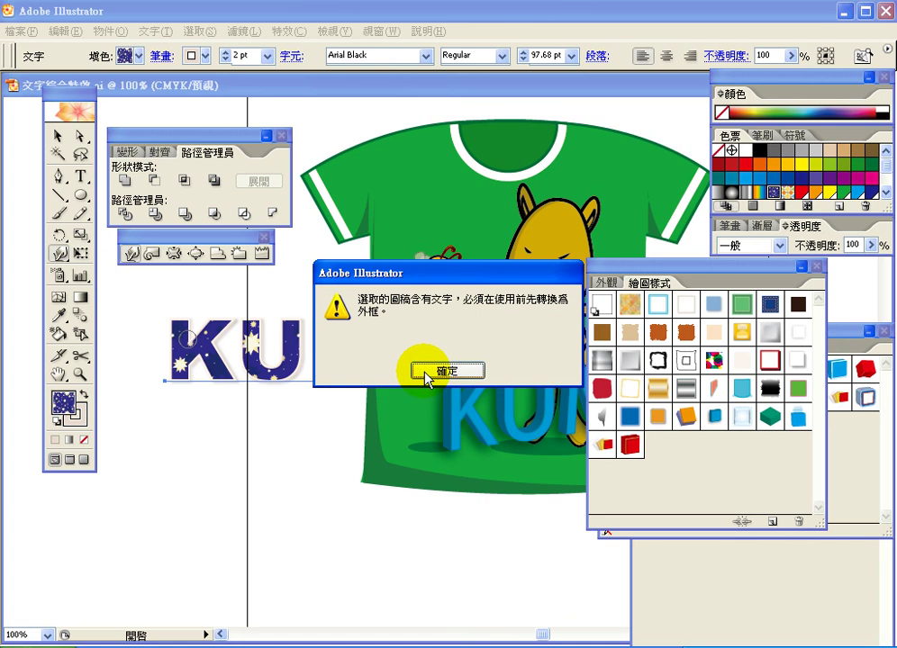
pyautogui.click(155, 32)
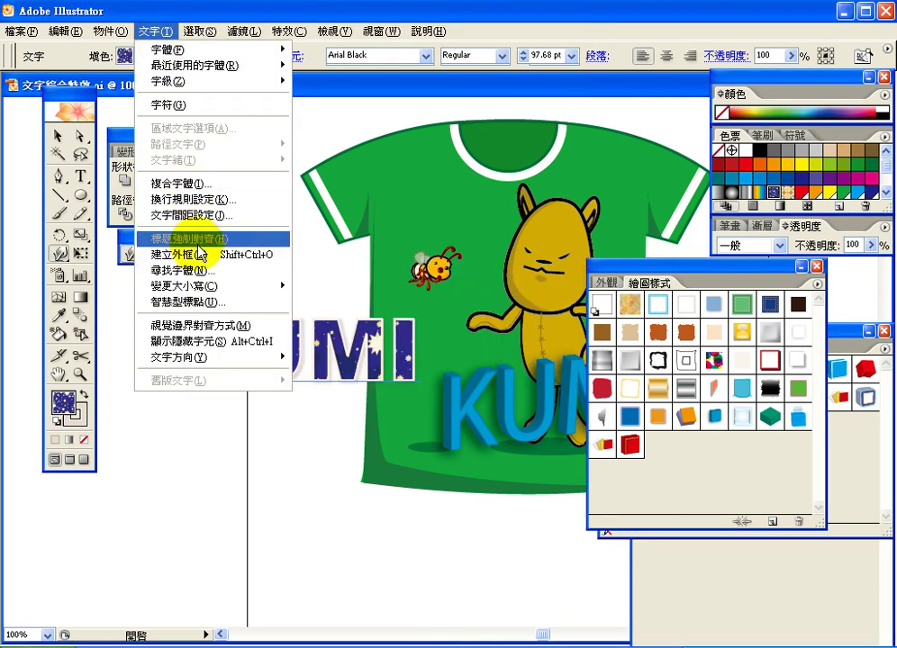
pyautogui.click(245, 254)
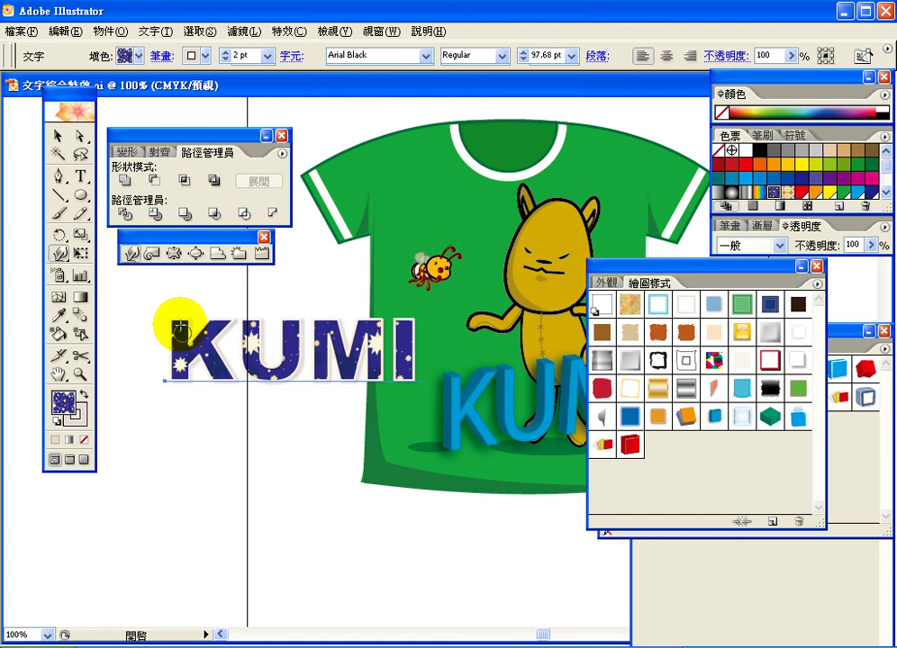
pyautogui.click(180, 324)
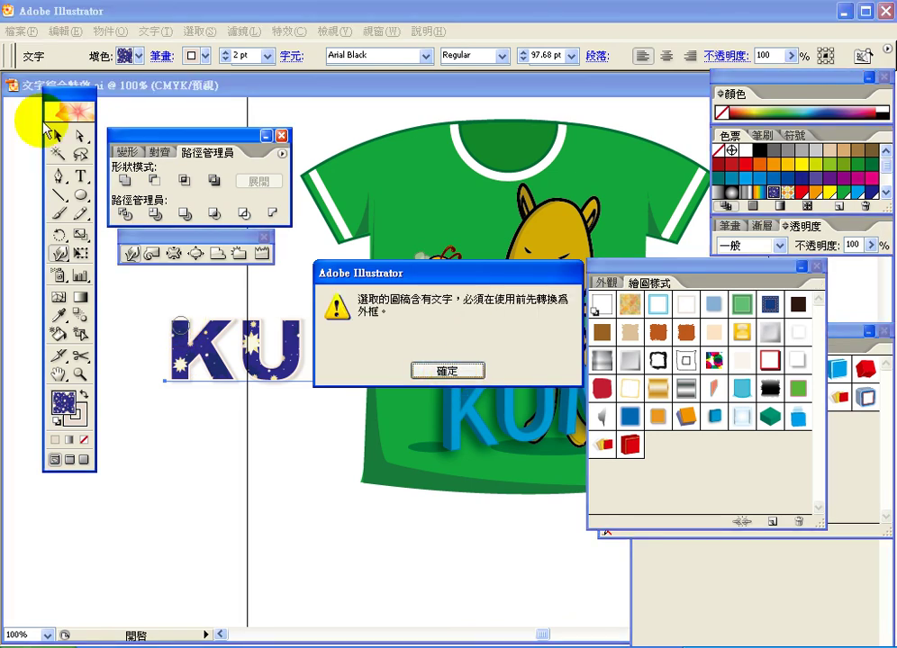
pyautogui.press('Return')
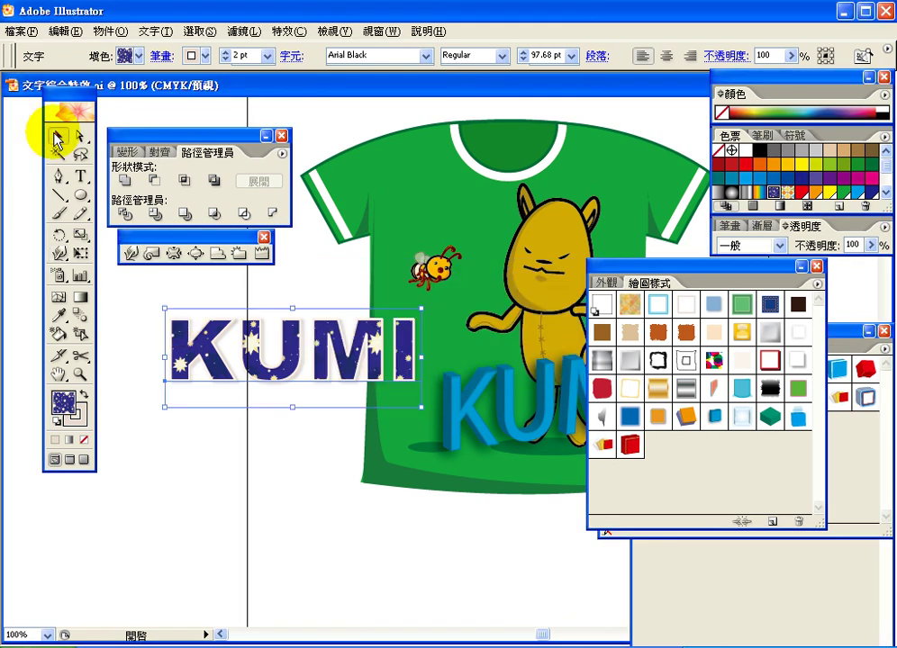
# Step: Convert the KUMI text to outlines and distort the upper-left corner of the K and the letter I with the Warp tool
pyautogui.click(154, 31)
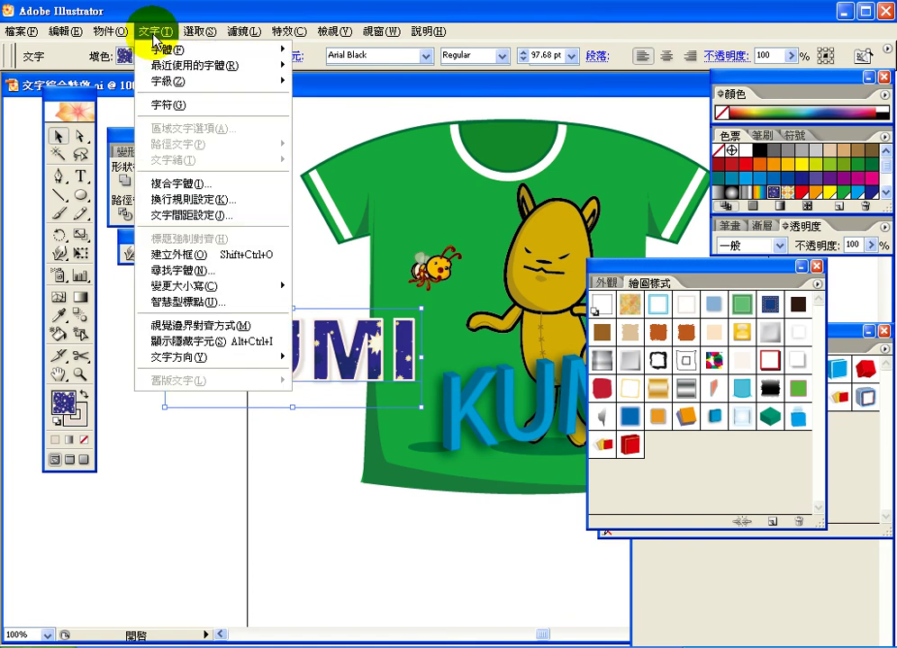
pyautogui.click(206, 258)
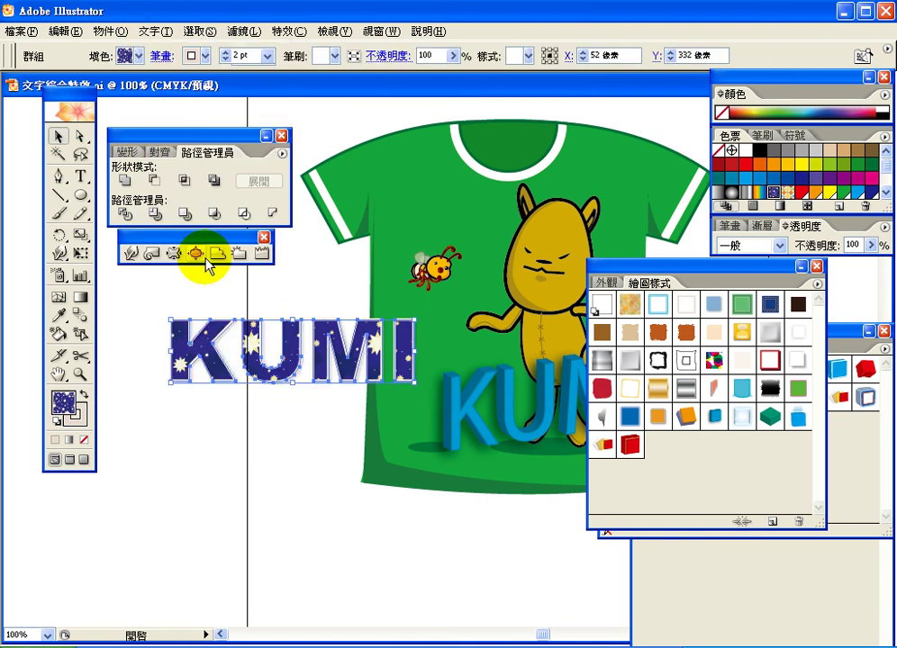
pyautogui.click(133, 256)
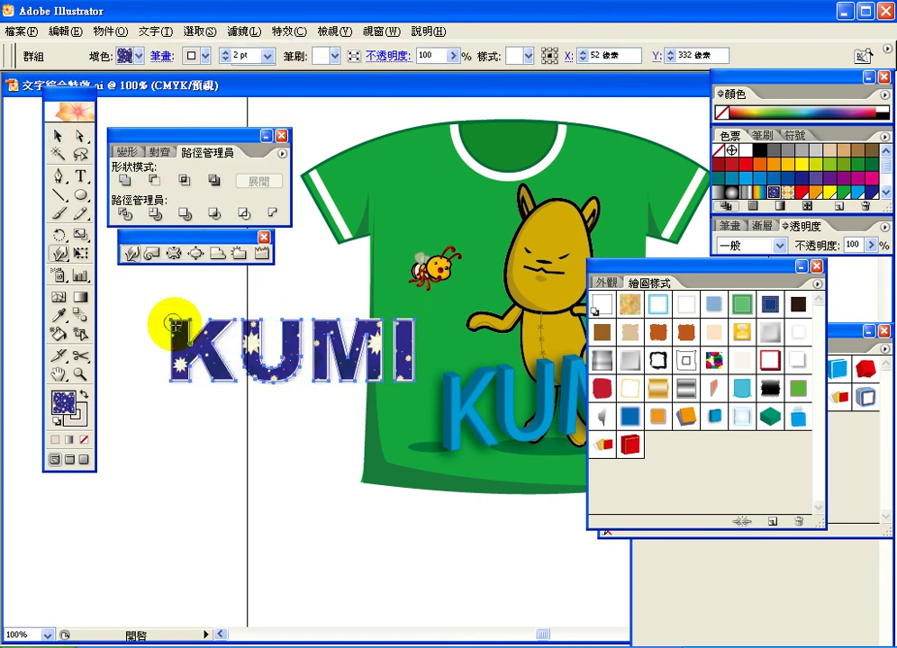
pyautogui.moveTo(156, 311); pyautogui.dragTo(206, 374)
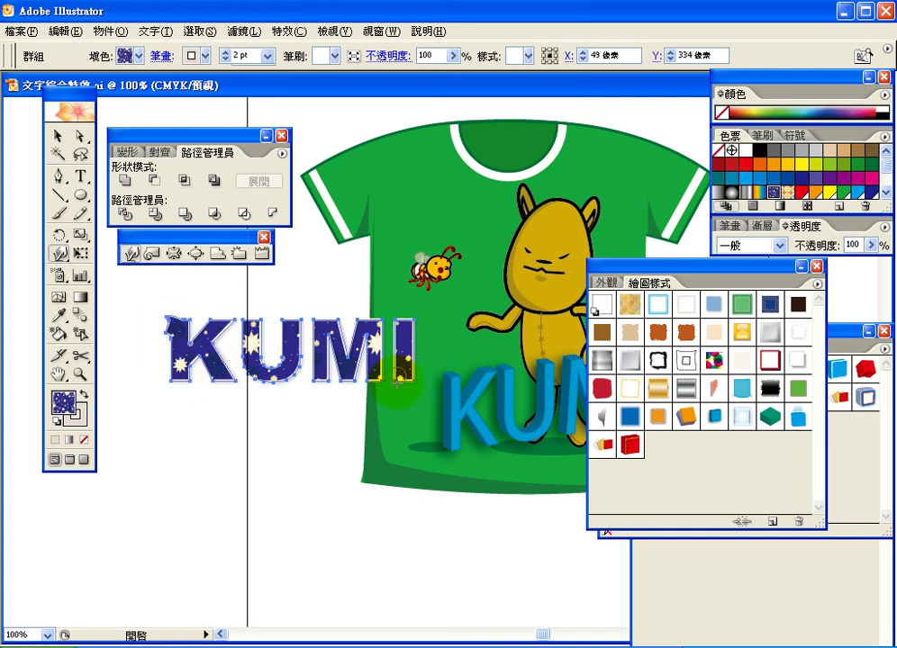
pyautogui.moveTo(397, 388); pyautogui.dragTo(416, 315)
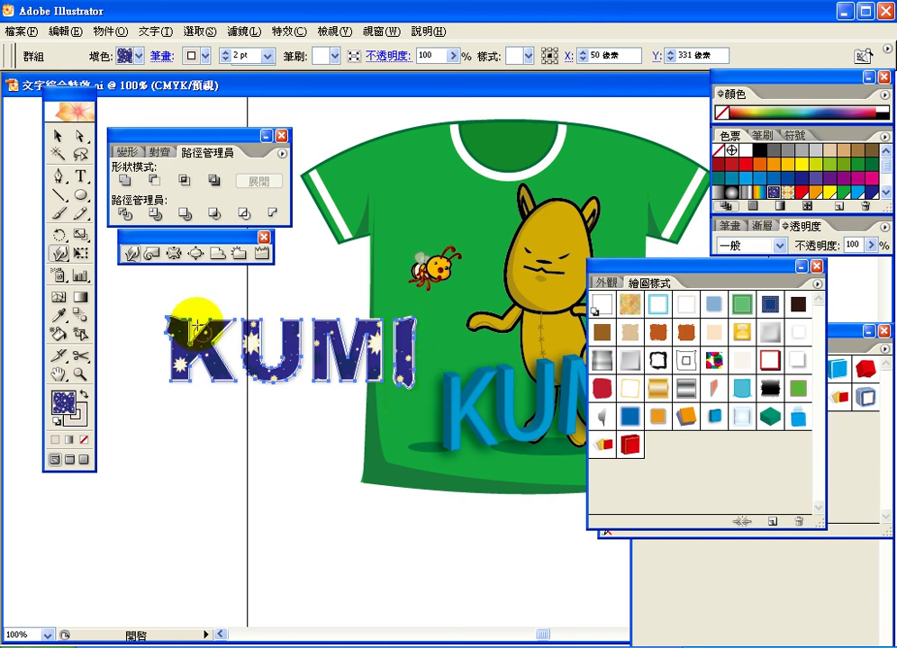
# Step: Choose the Bloat tool for distorting the outlined KUMI lettering
pyautogui.click(195, 255)
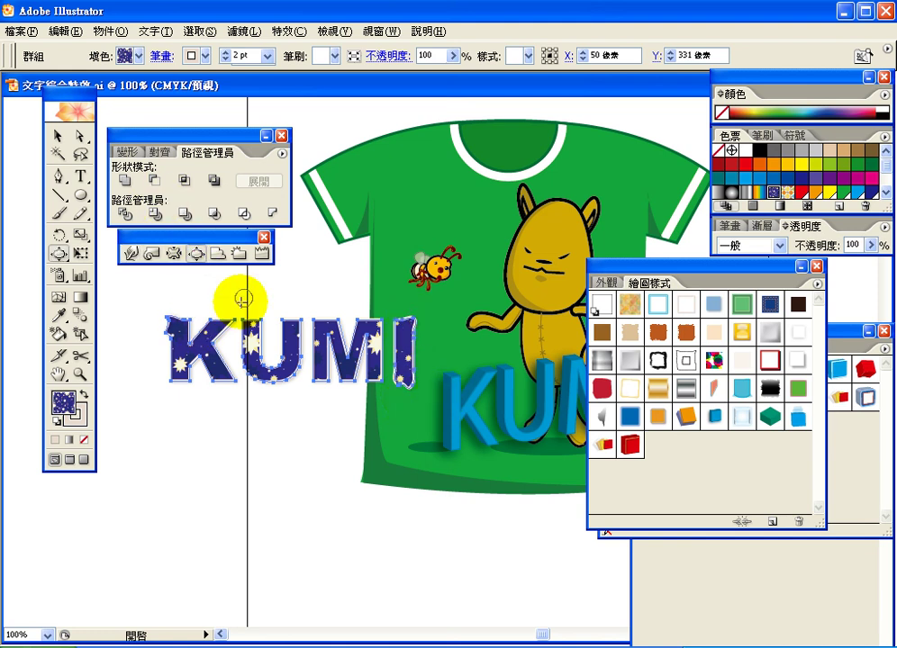